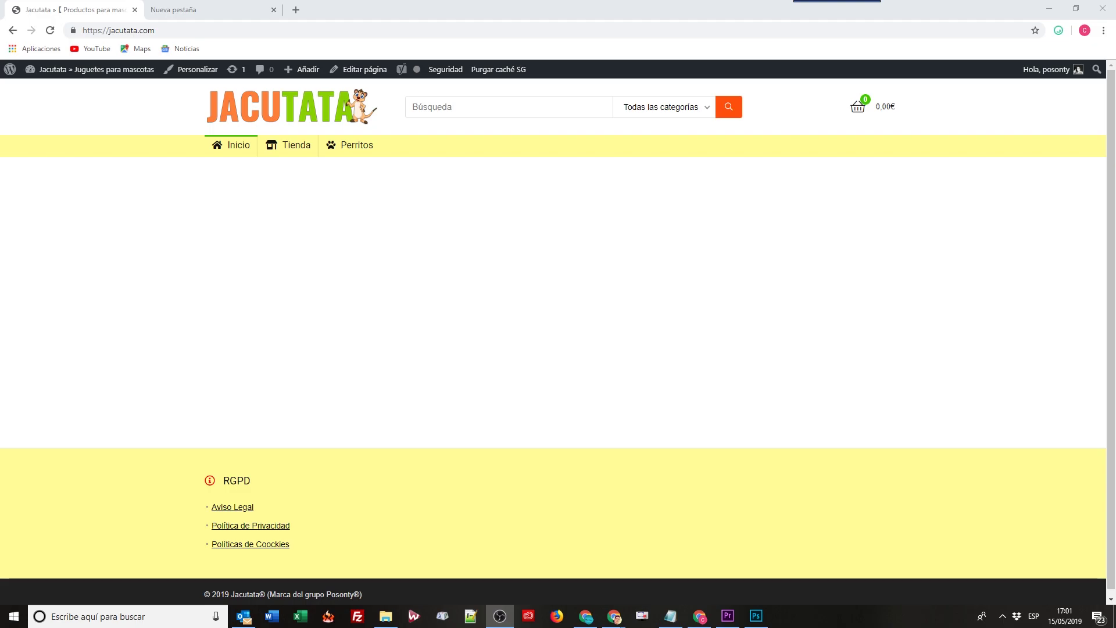
Search Google for "google analytics", open the Google Analytics site and start registering a new account
left_click(194, 9)
left_click(474, 235)
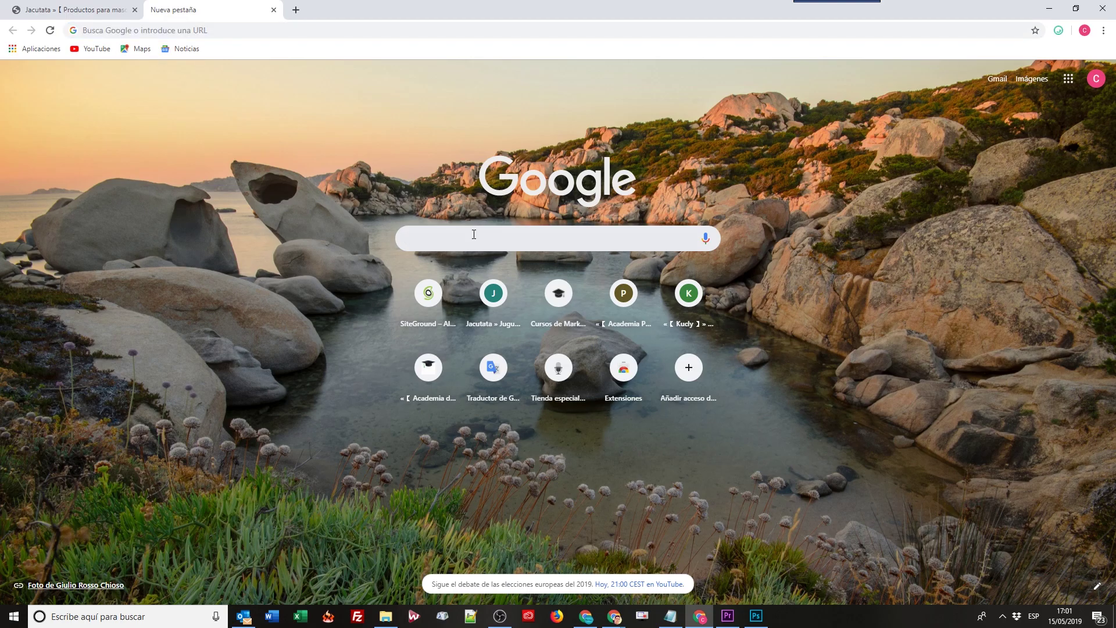
type("google analytics")
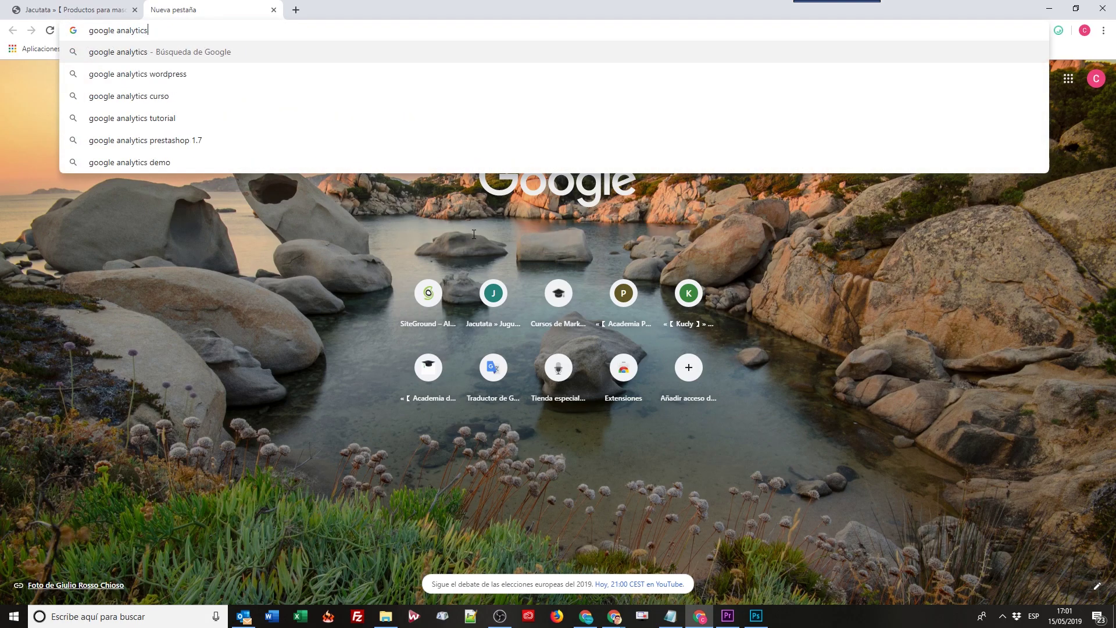
key("Return")
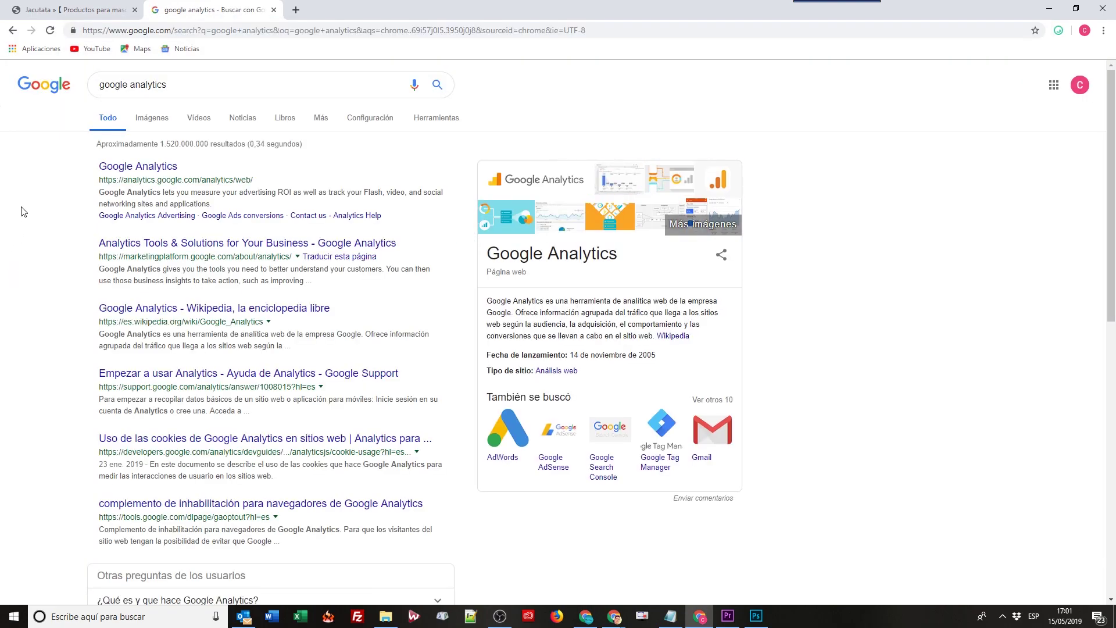
left_click(140, 170)
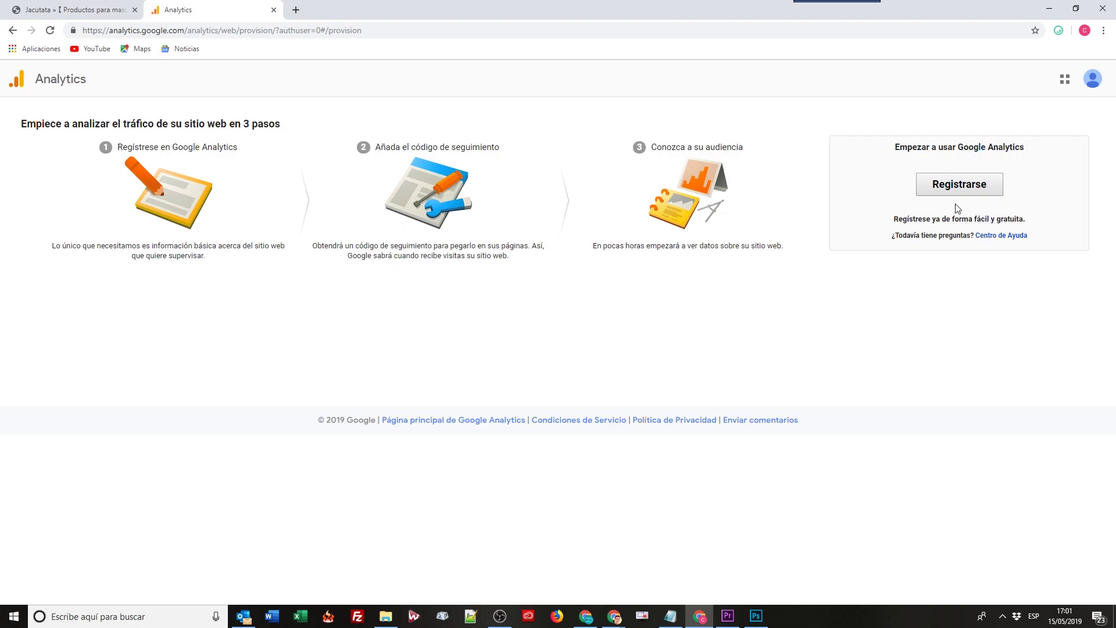
left_click(970, 185)
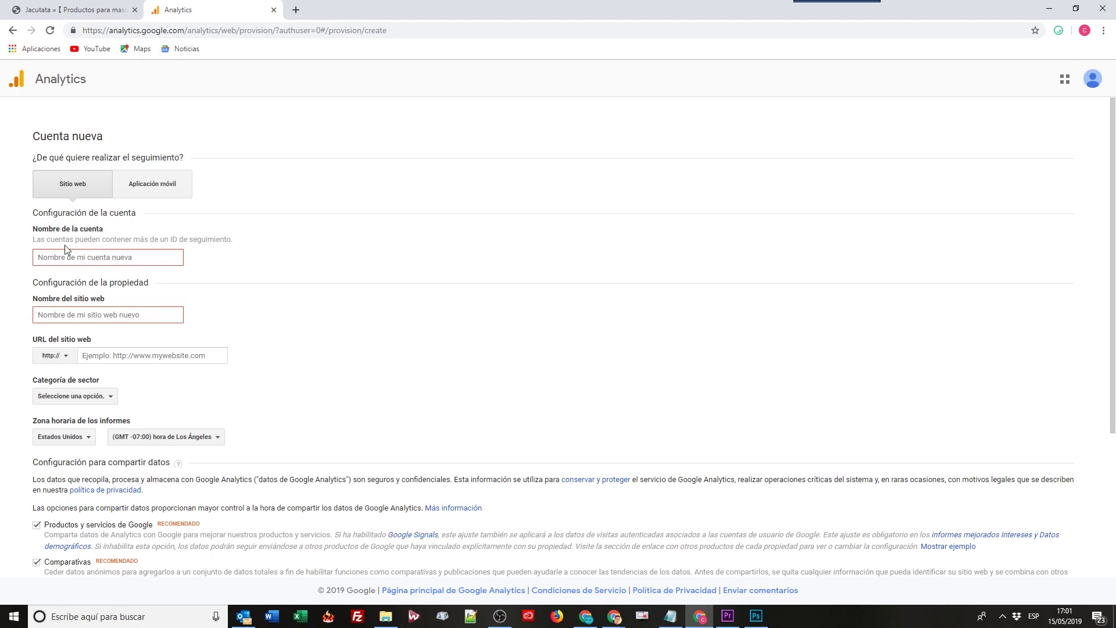
Enter JACUATATA as the account name and JACUTATA as the website name
left_click(93, 261)
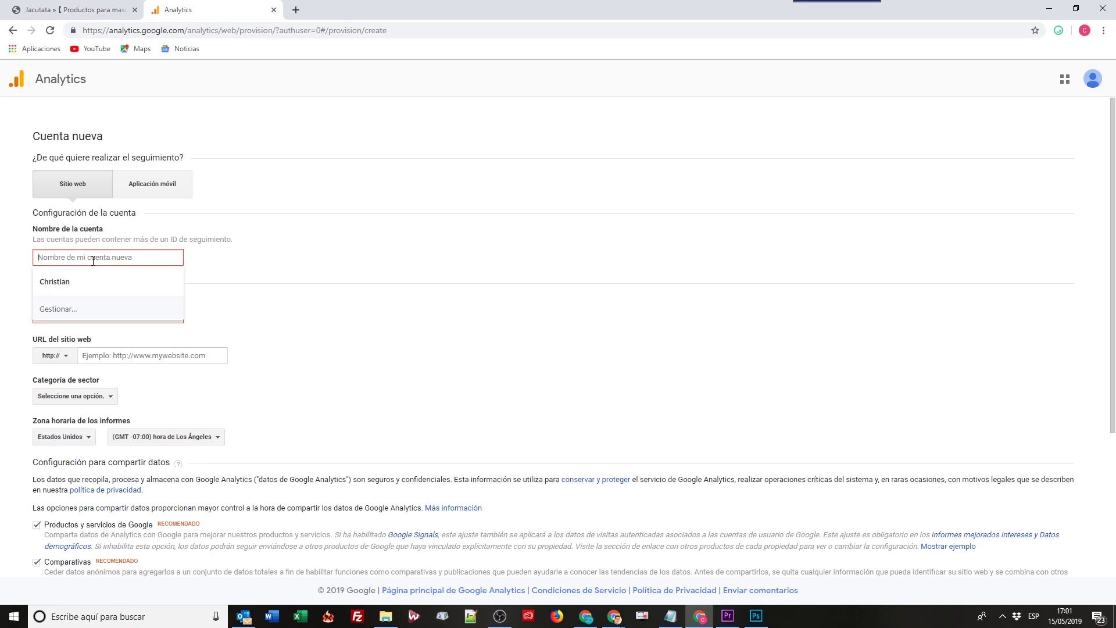
type("JACUATATA")
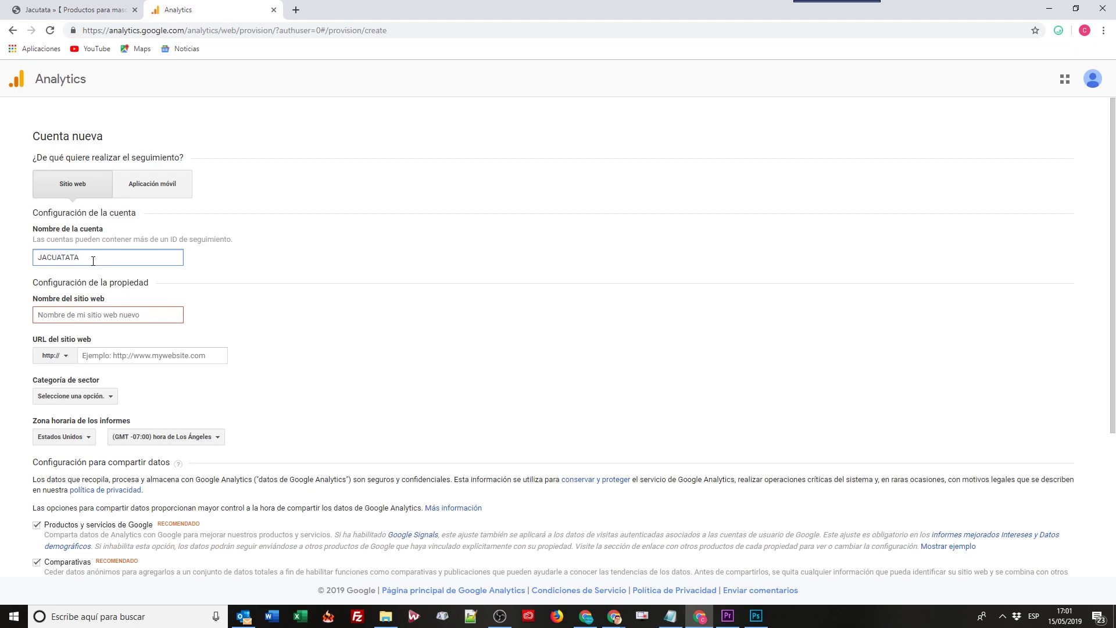
left_click(83, 321)
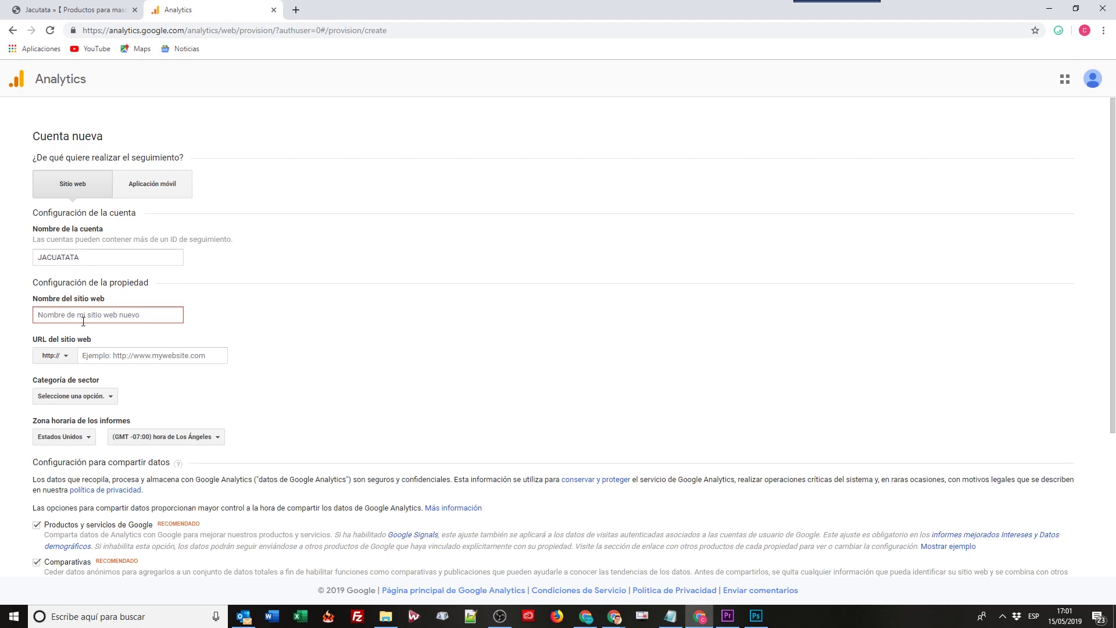
type("JACUATA")
left_click(97, 5)
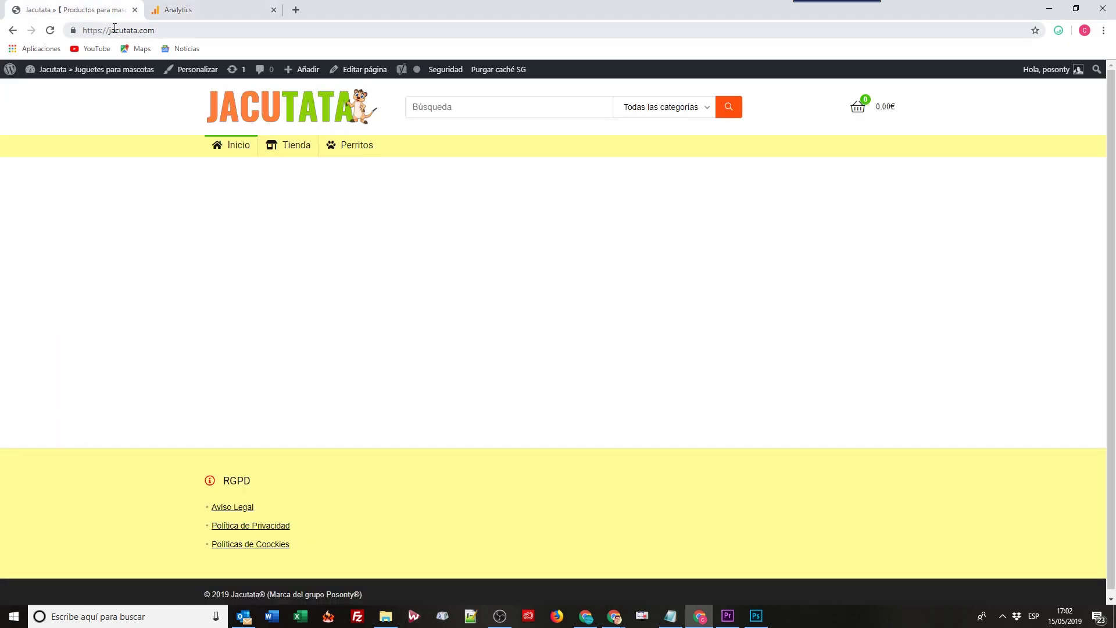
left_click_drag(109, 30, 155, 30)
key("ctrl+c")
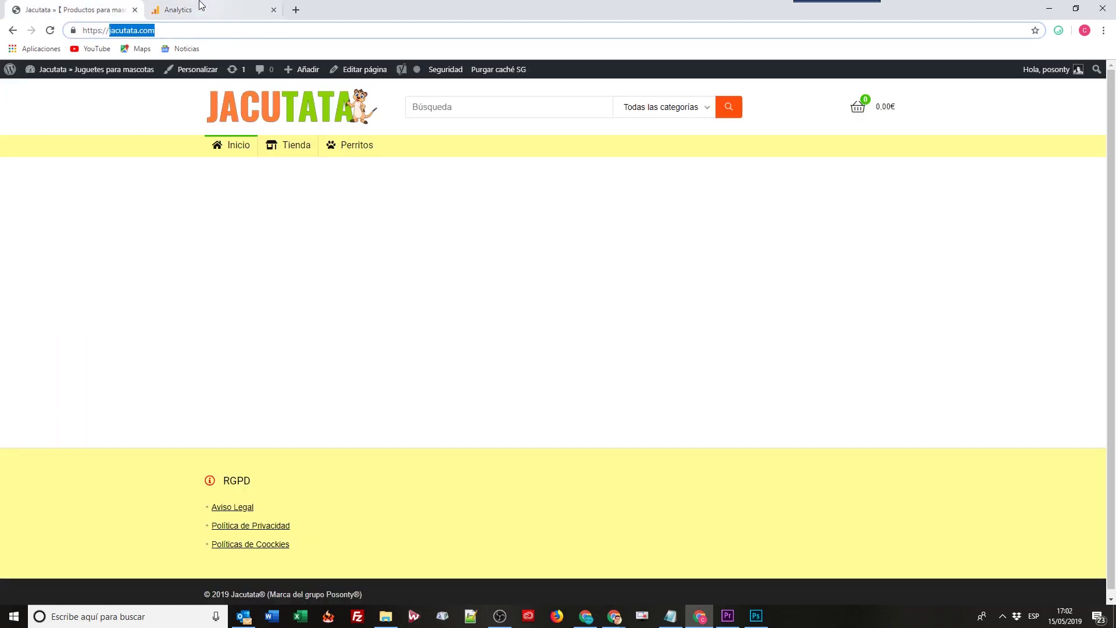
left_click(208, 10)
left_click(93, 355)
key("ctrl+v")
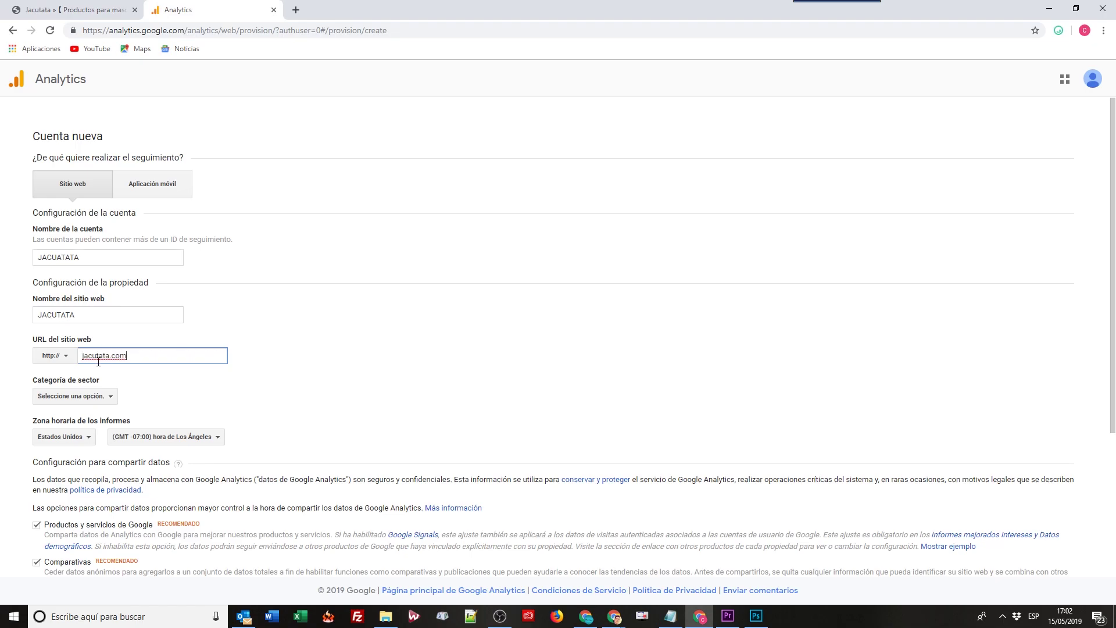
left_click(62, 356)
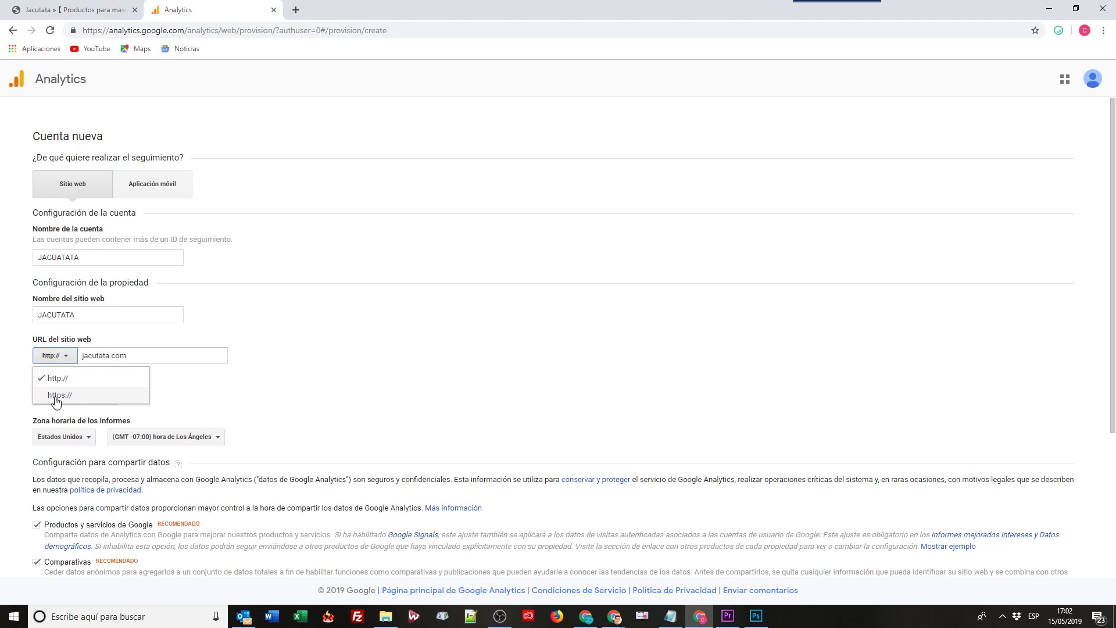
left_click(62, 396)
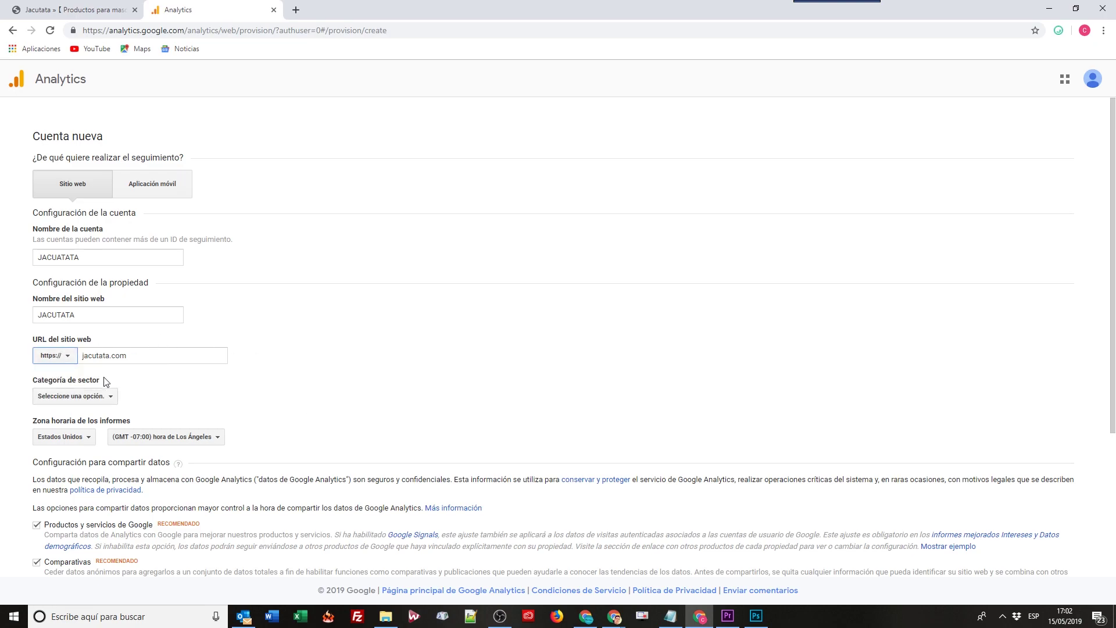
Set the property's sector category to Mascotas y animales
left_click(111, 400)
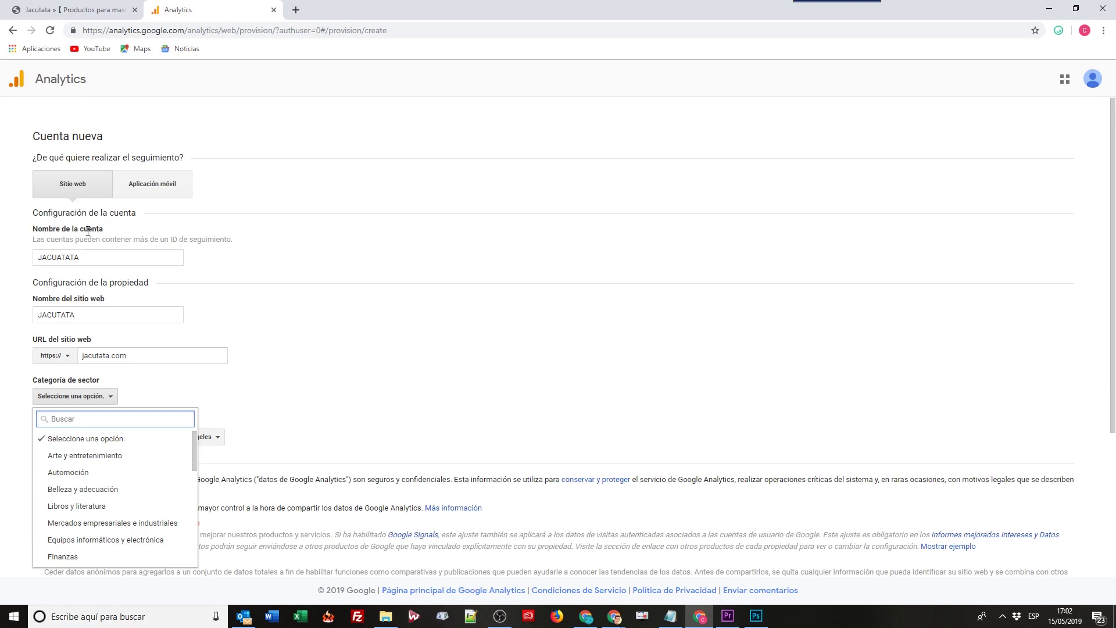
scroll(134, 541, "down", 3)
scroll(143, 494, "down", 1)
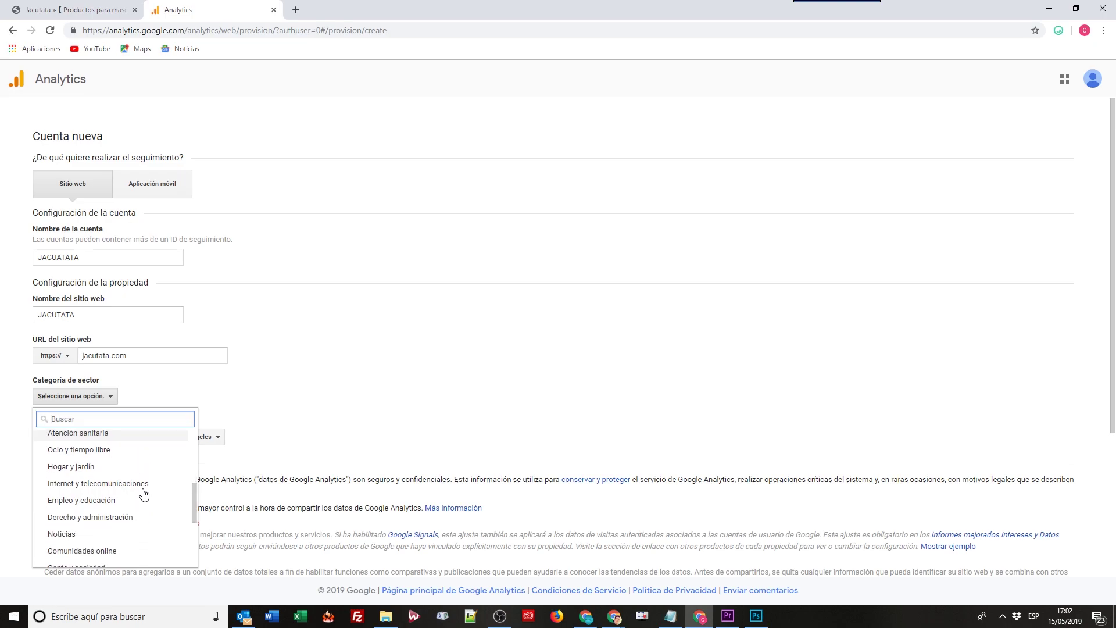
scroll(140, 494, "down", 1)
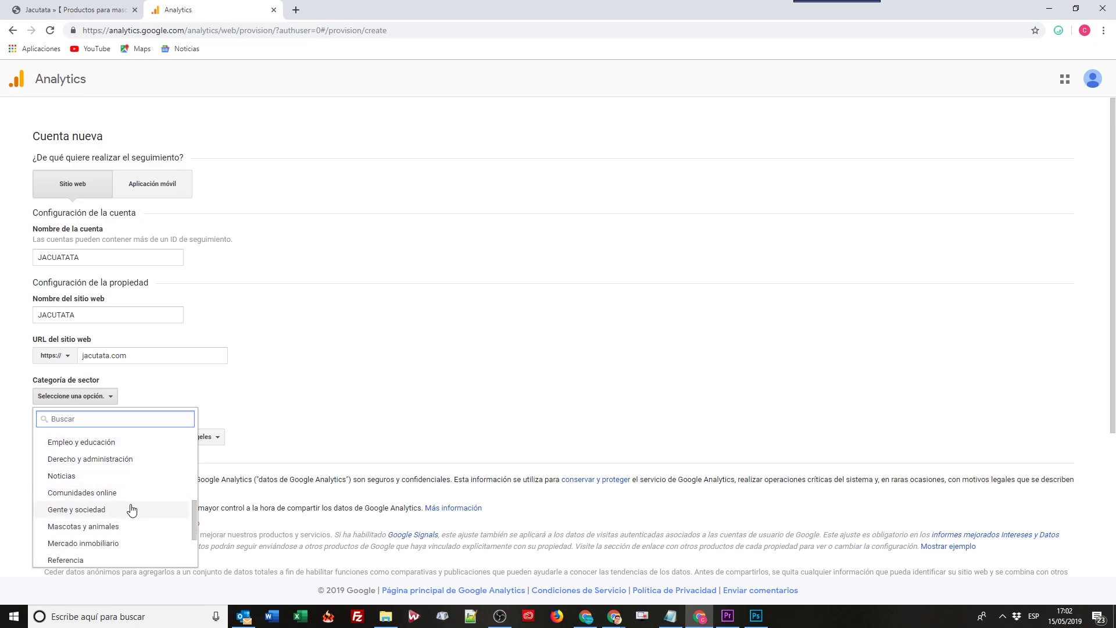
left_click(84, 527)
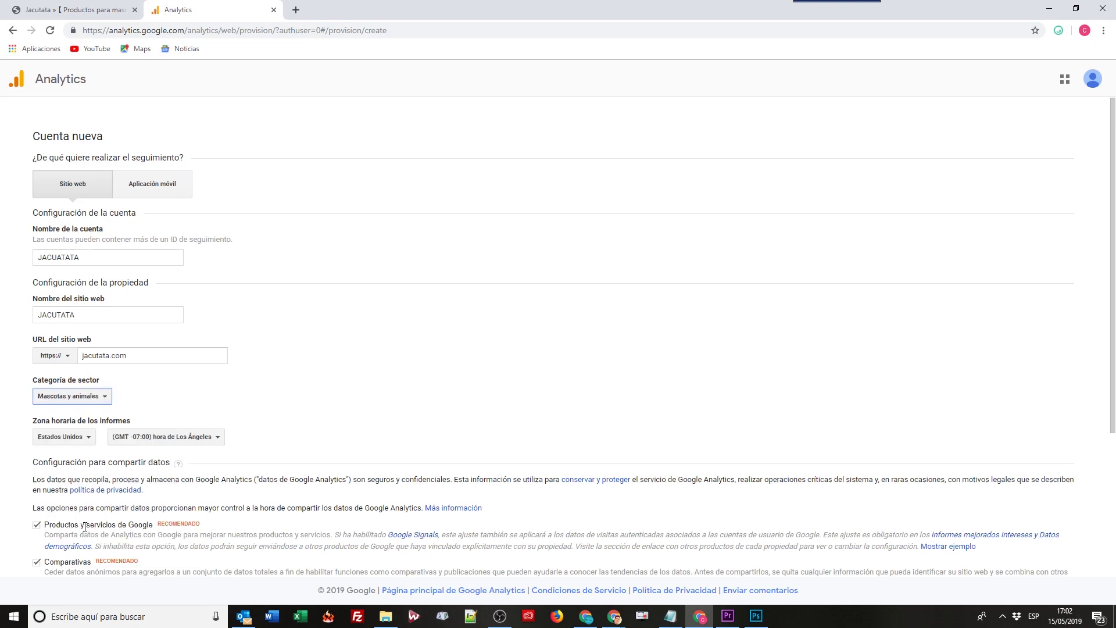
Set the reporting country to España and the time zone to (GMT +02:00) hora de España
left_click(67, 440)
type("ESPA")
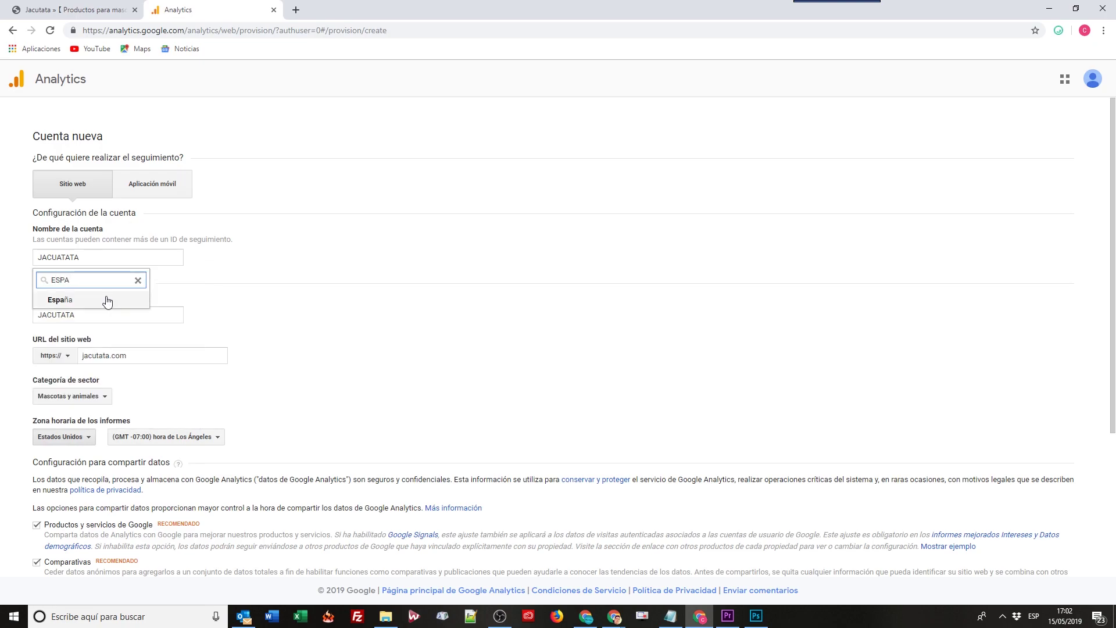
left_click(108, 300)
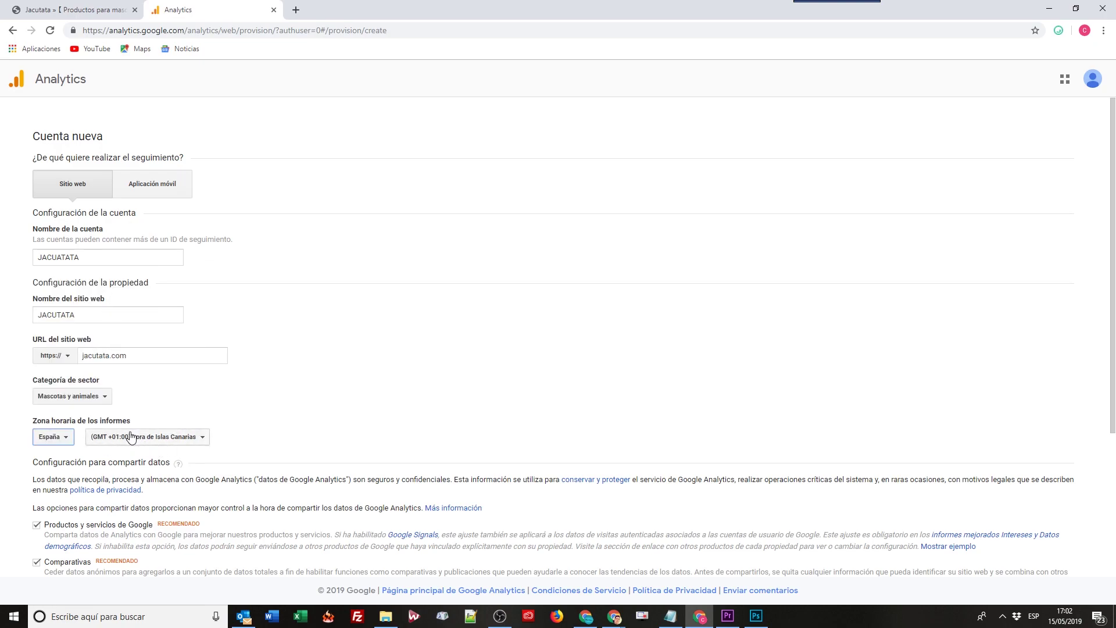
left_click(163, 441)
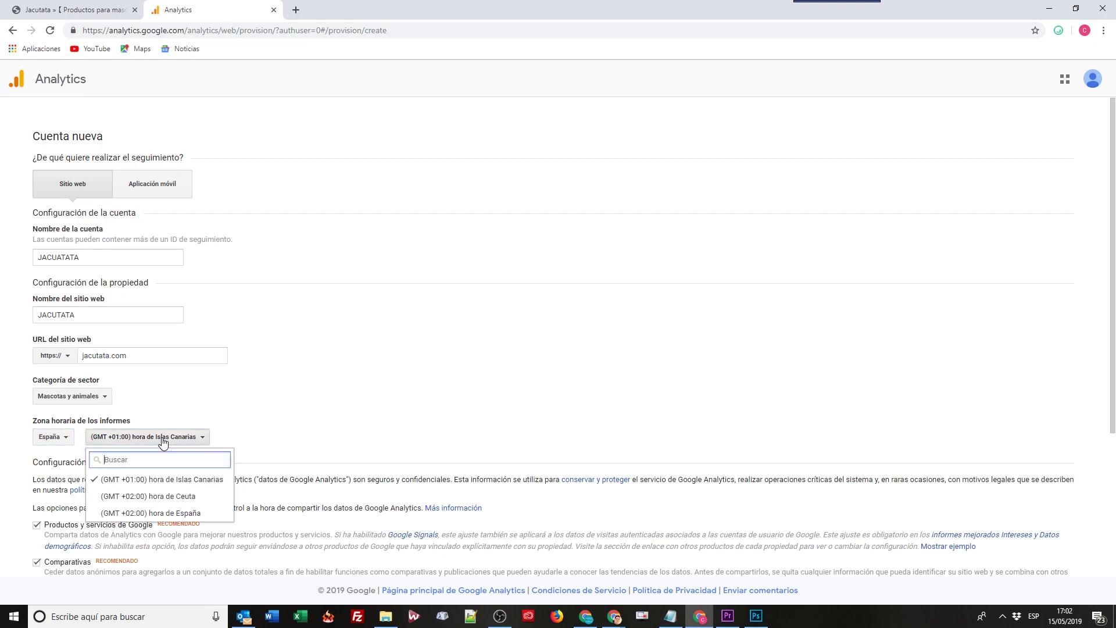
left_click(187, 515)
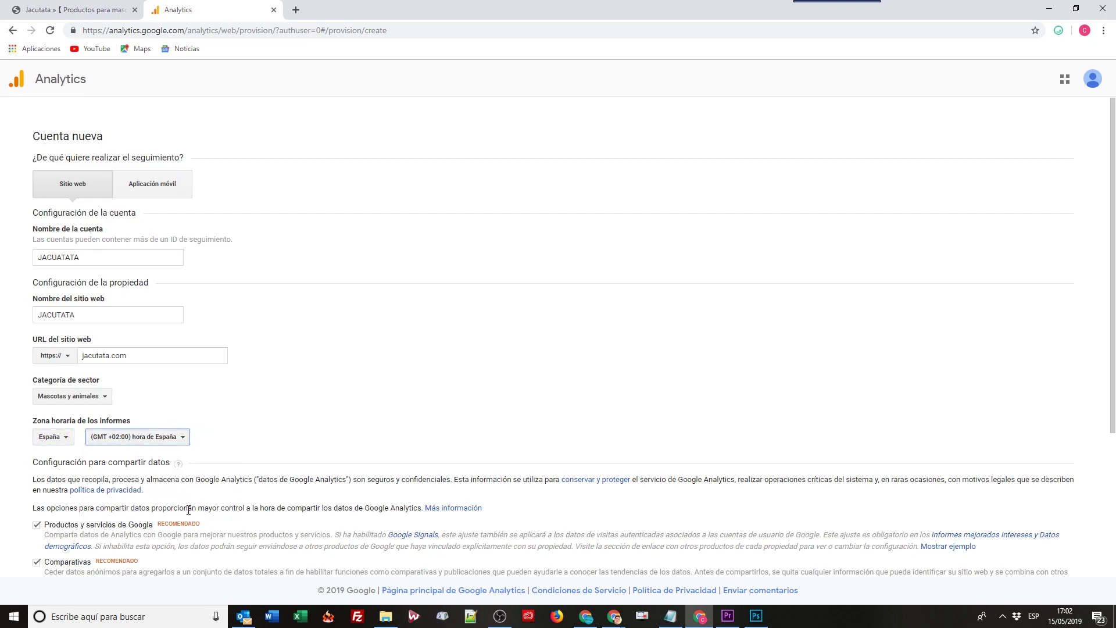
Request the tracking ID, accept the service agreement with both data terms, and decline the mobile app offer
scroll(279, 414, "down", 4)
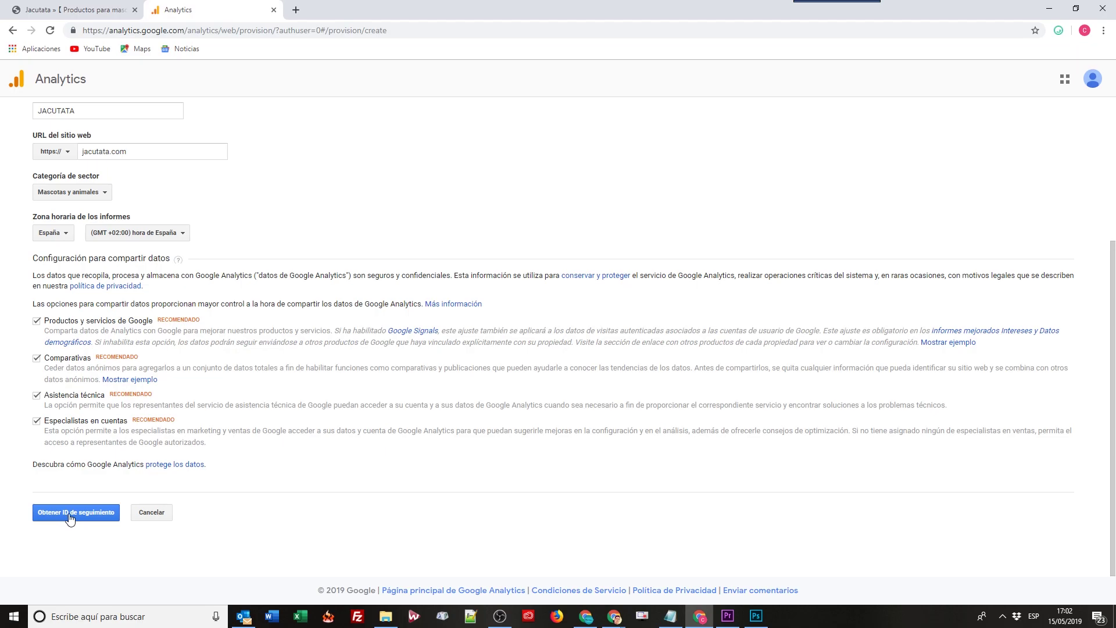
left_click(70, 516)
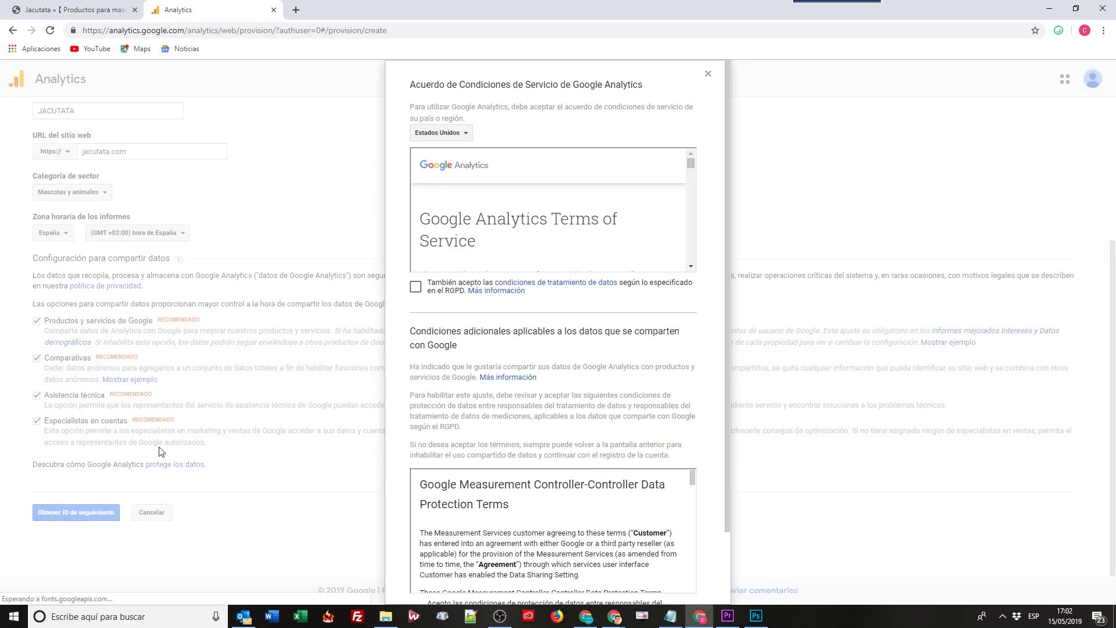
left_click(417, 286)
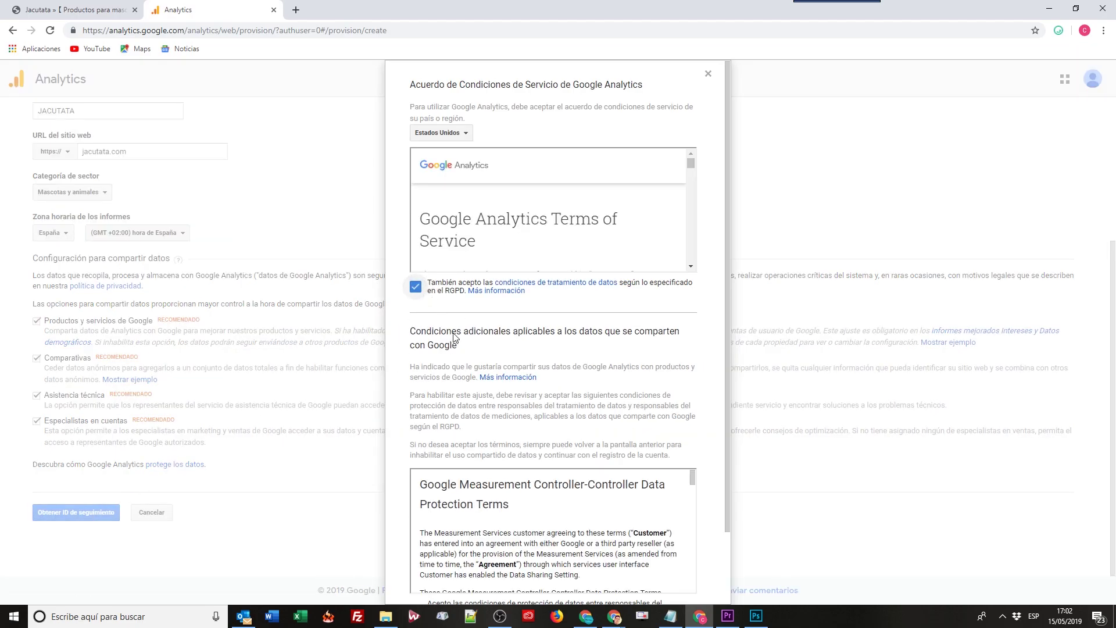
scroll(498, 407, "down", 2)
left_click(415, 529)
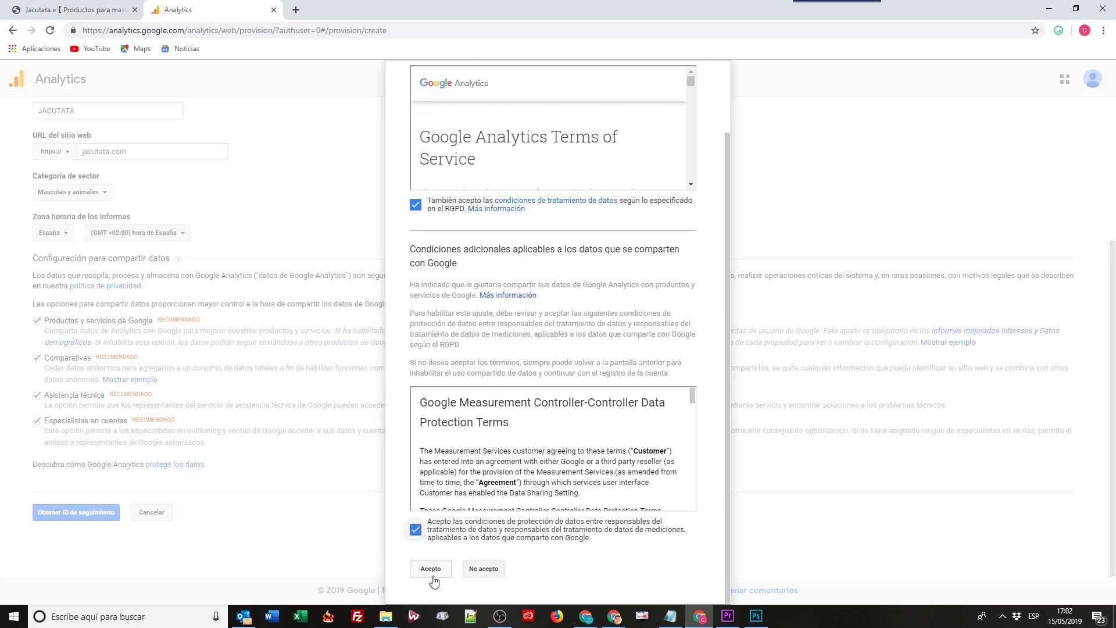
left_click(431, 570)
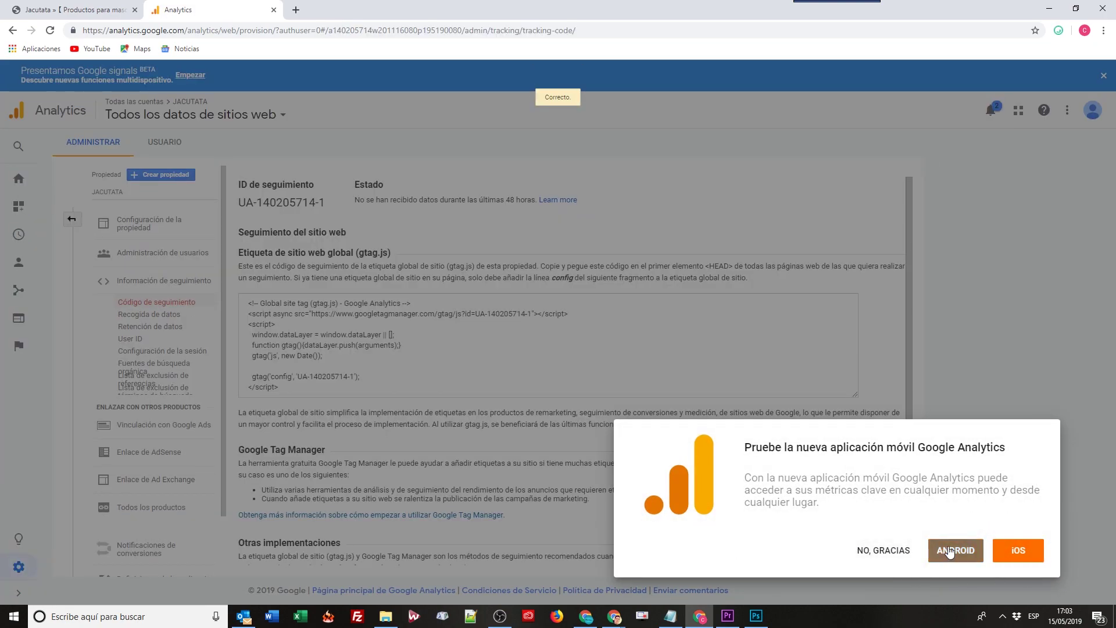
left_click(884, 551)
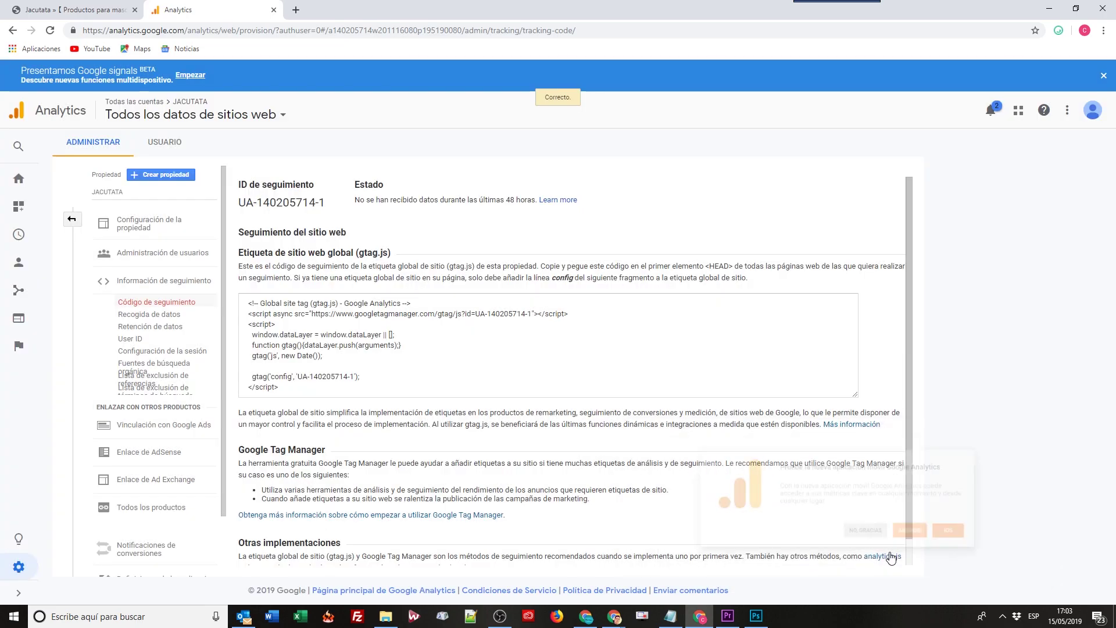
Look over the global site tag code, return to the administration overview and view the Analytics home page
left_click(303, 324)
left_click(432, 353)
scroll(349, 358, "down", 1)
scroll(344, 343, "up", 1)
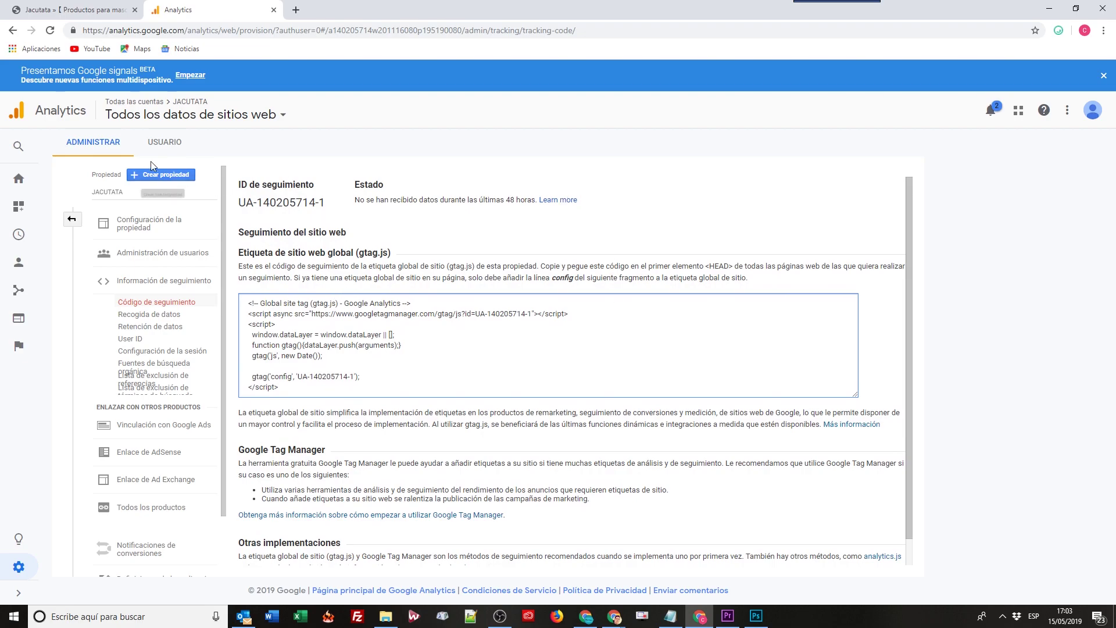
left_click(72, 219)
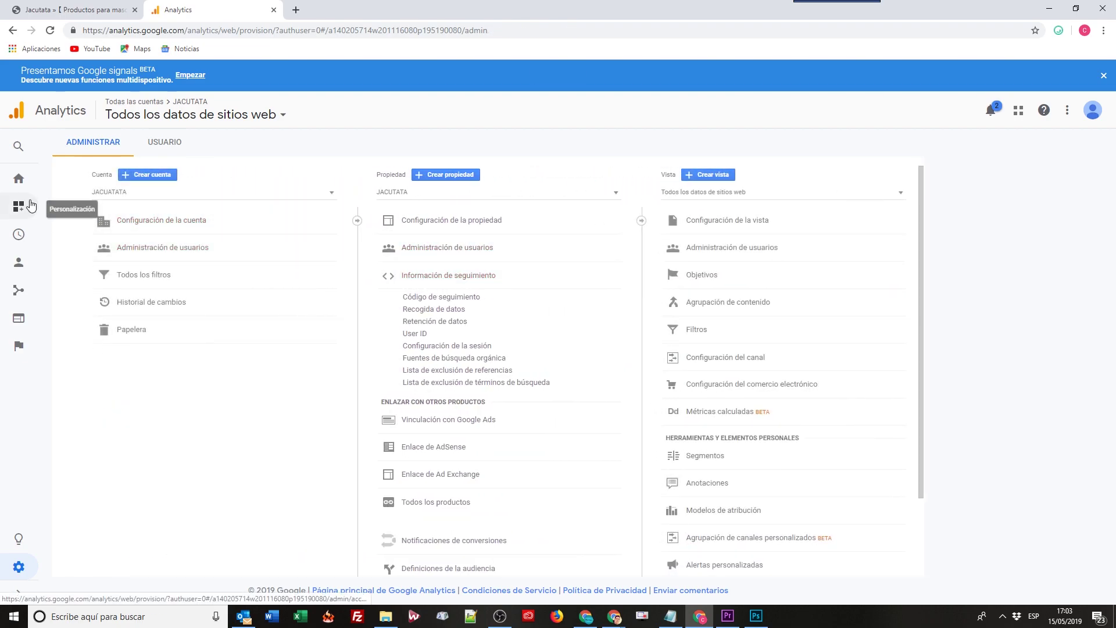
left_click(29, 178)
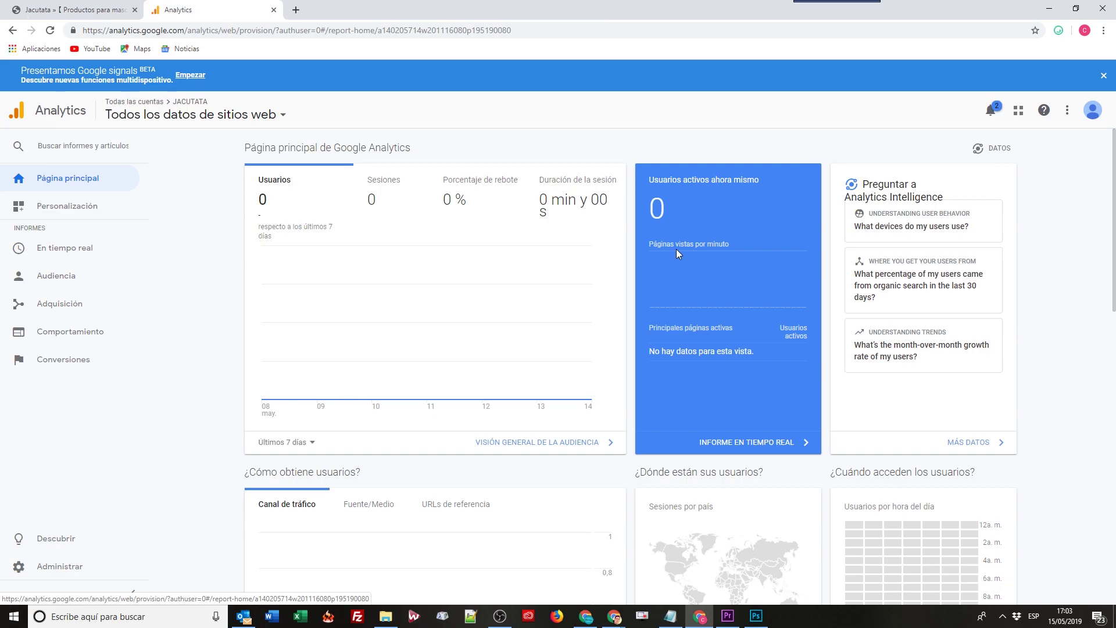
Open the JACUTATA property's tracking code from the administration settings and copy the whole global site tag script
left_click(56, 567)
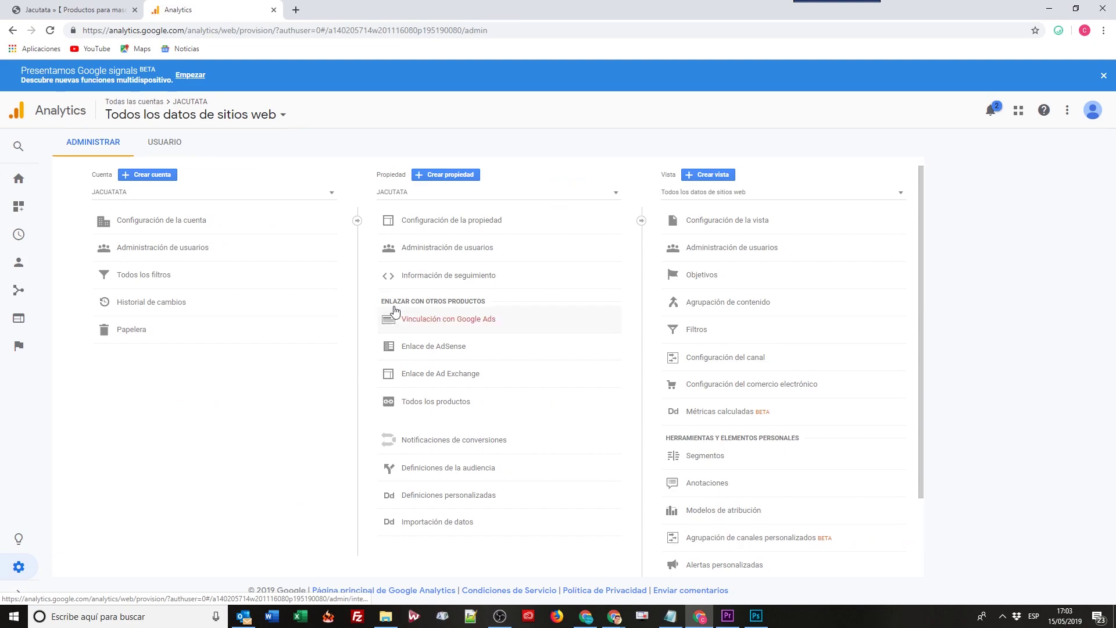
left_click(425, 278)
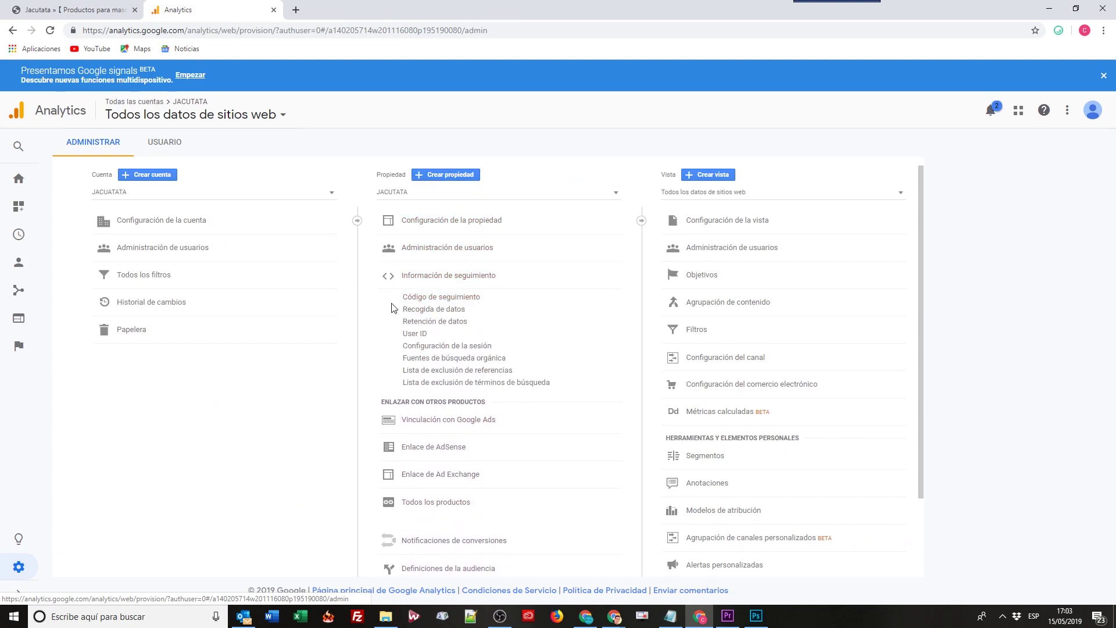
left_click(411, 300)
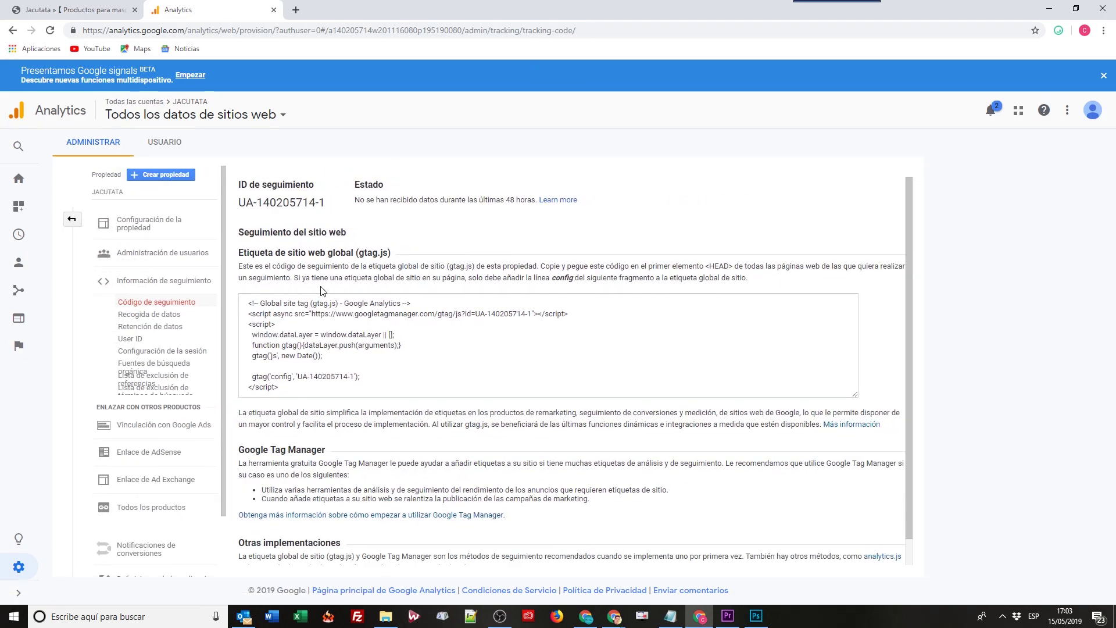
left_click(336, 349)
right_click(315, 342)
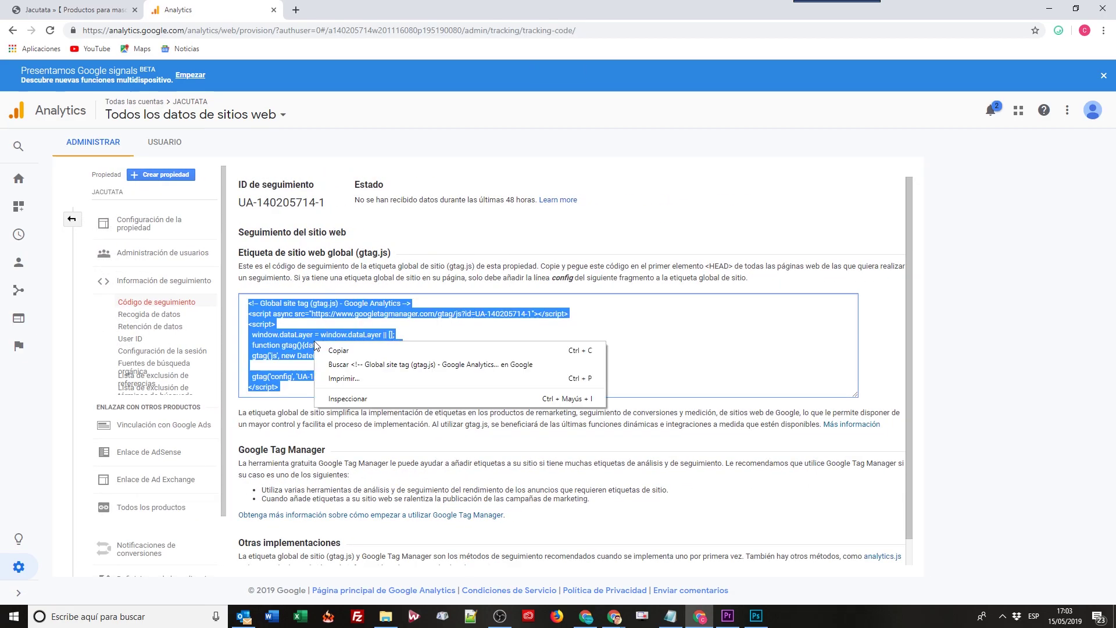
left_click(352, 348)
left_click(308, 324)
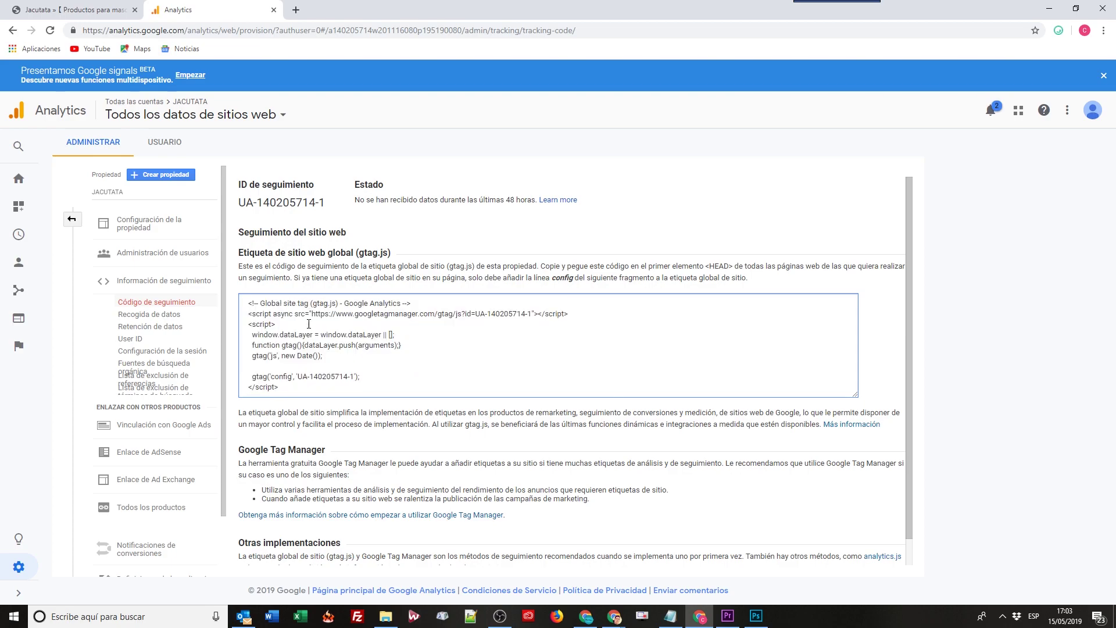
Select the whole global site tag script in the tracking code box and copy it to the clipboard
left_click(716, 346)
key("ctrl+c")
right_click(274, 343)
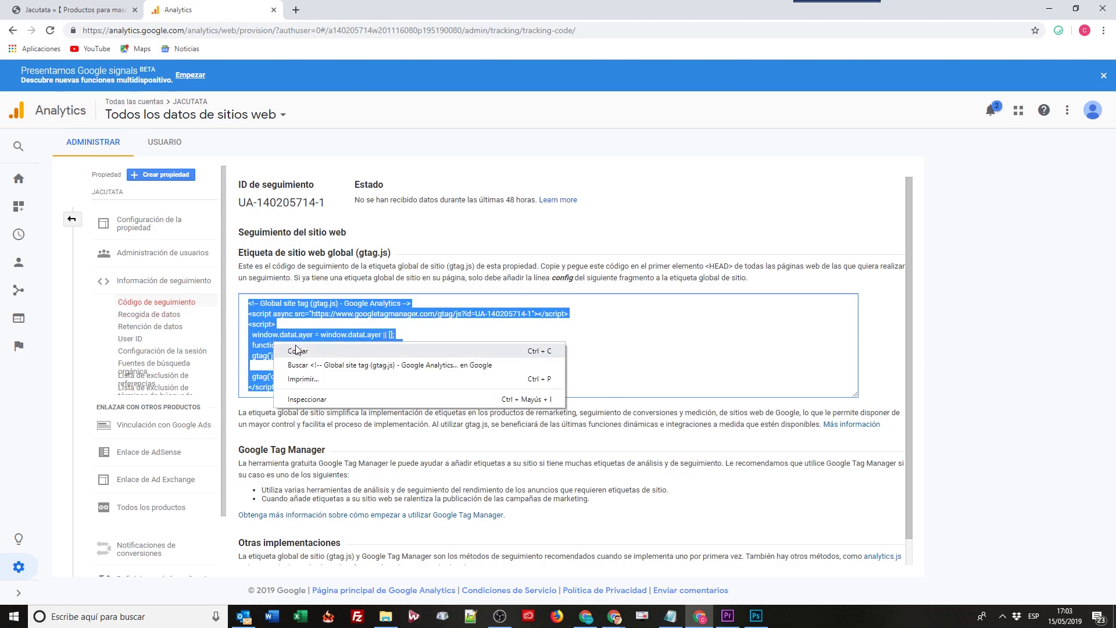
left_click(297, 352)
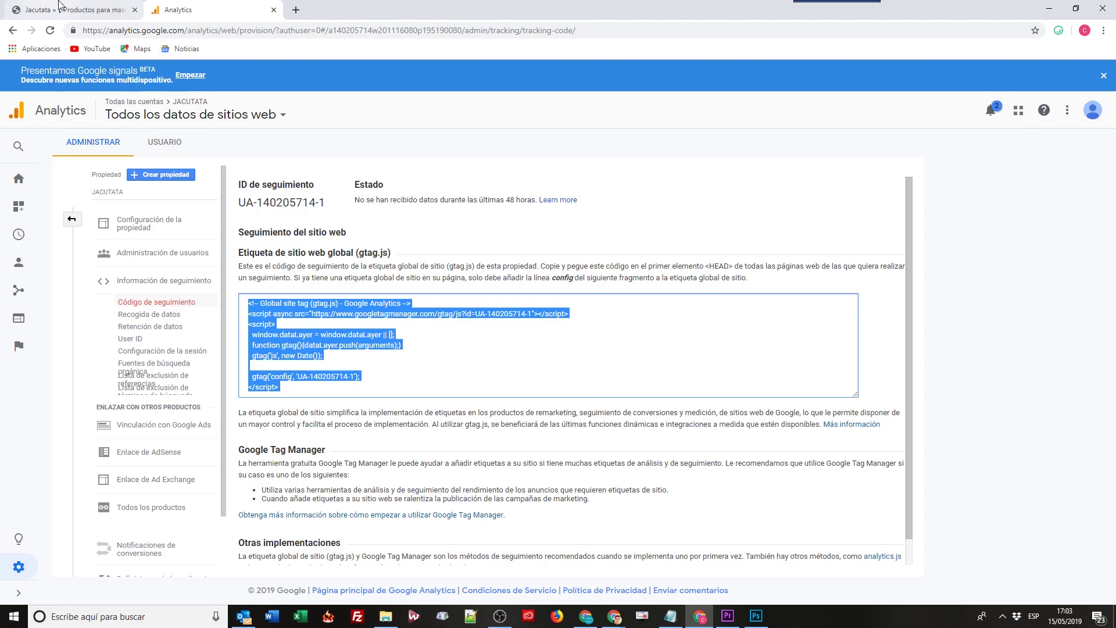
Switch to the Jacutata WordPress dashboard and open the ReHub theme options
left_click(76, 10)
mouse_move(63, 75)
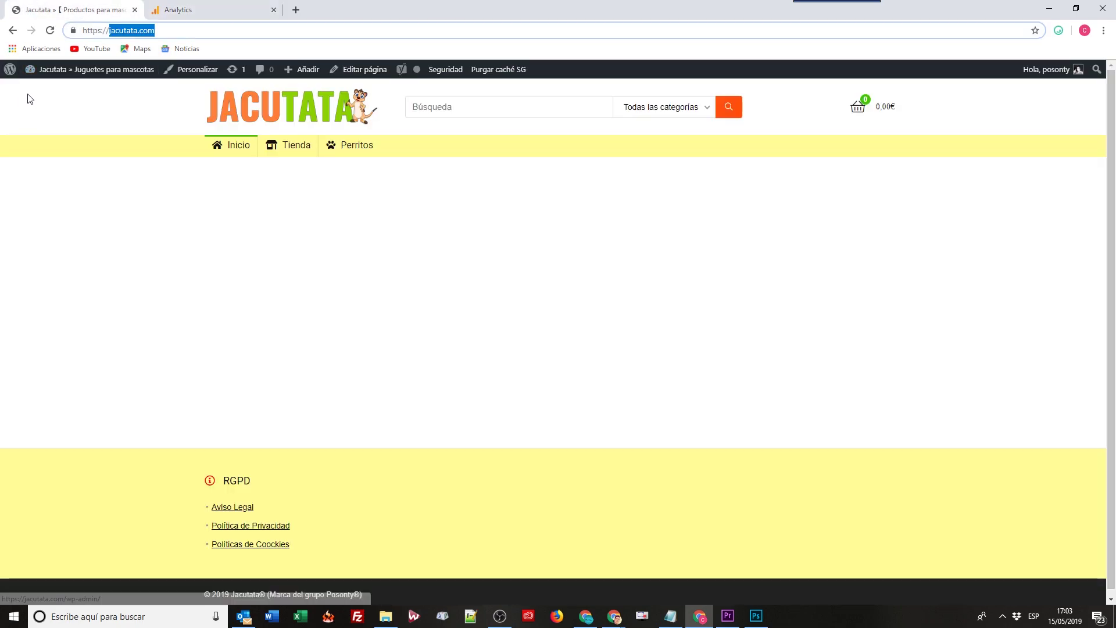
left_click(41, 90)
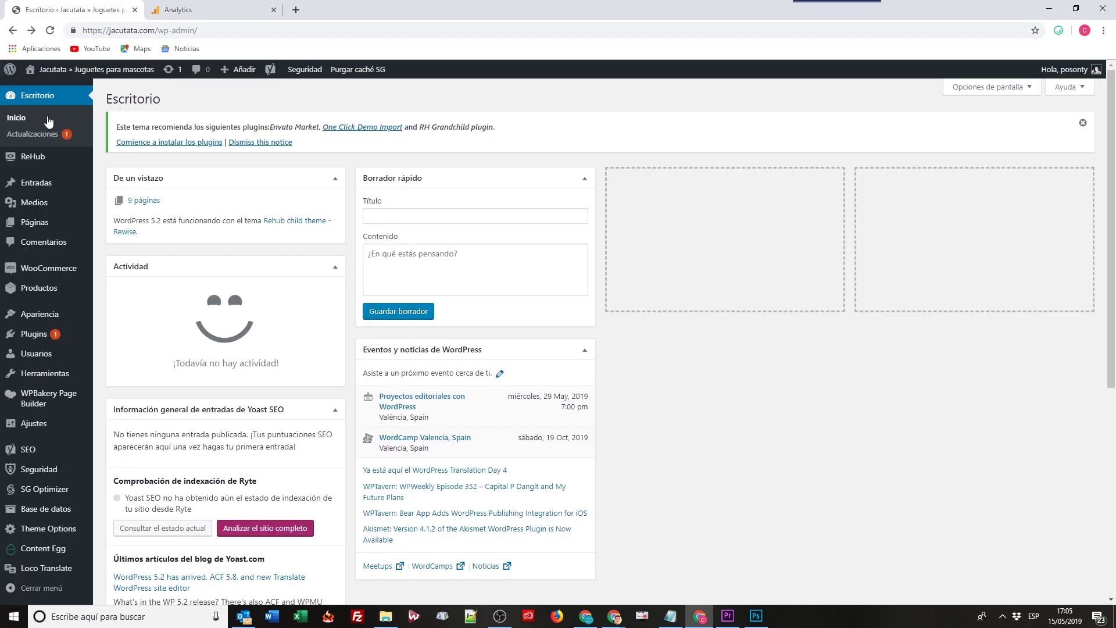
mouse_move(33, 157)
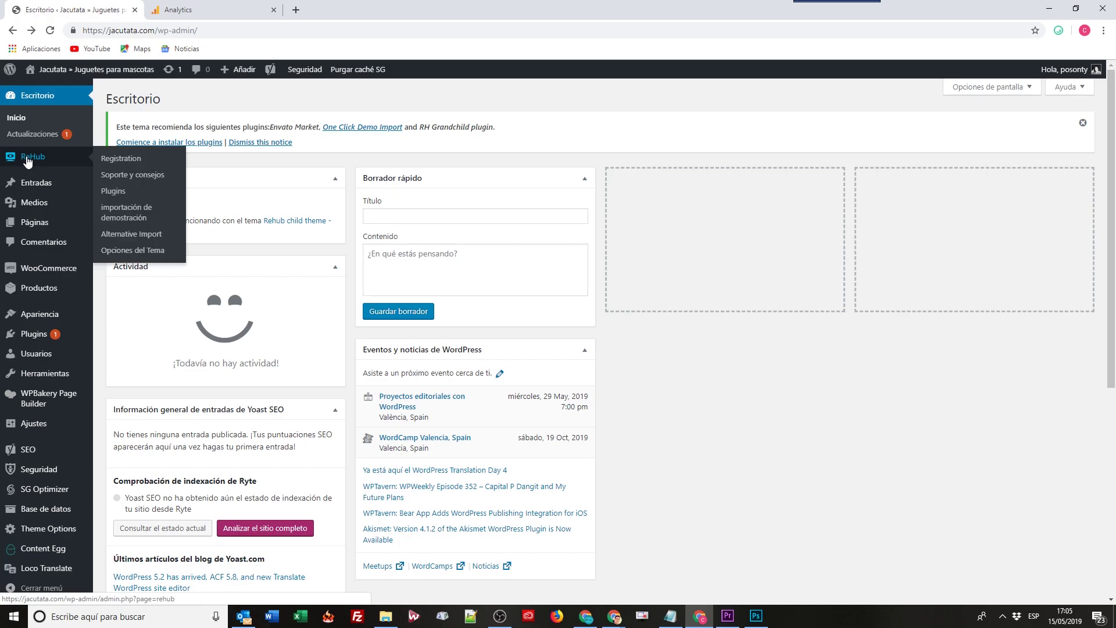
left_click(134, 250)
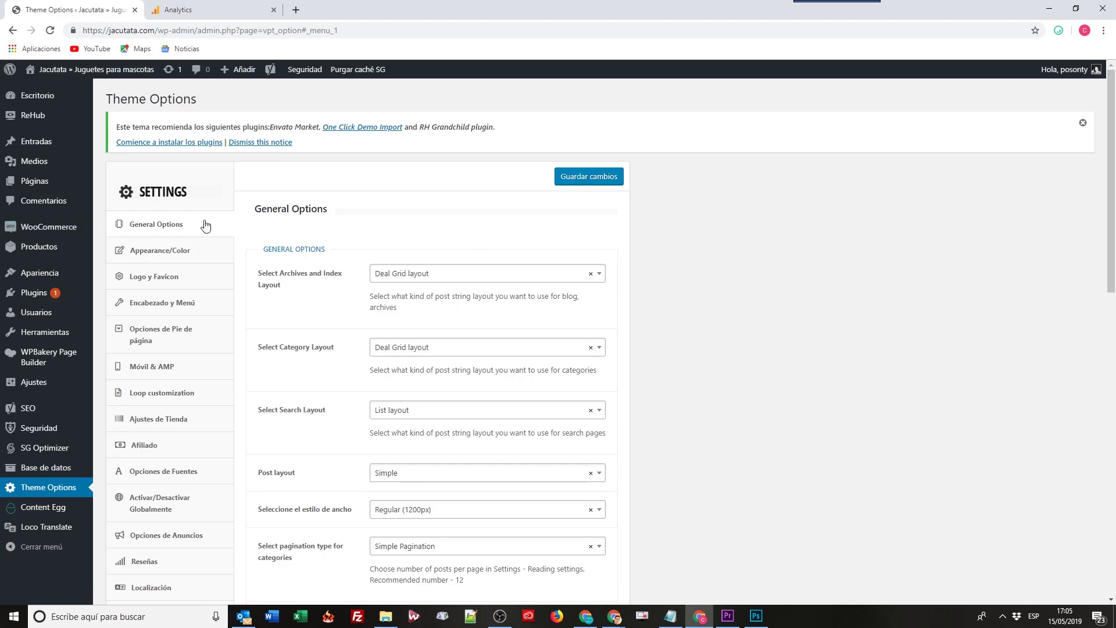
Paste the Analytics script into the theme's "js code in footer" field, remove the trailing blank line, and save the changes
scroll(375, 250, "down", 4)
scroll(378, 255, "down", 9)
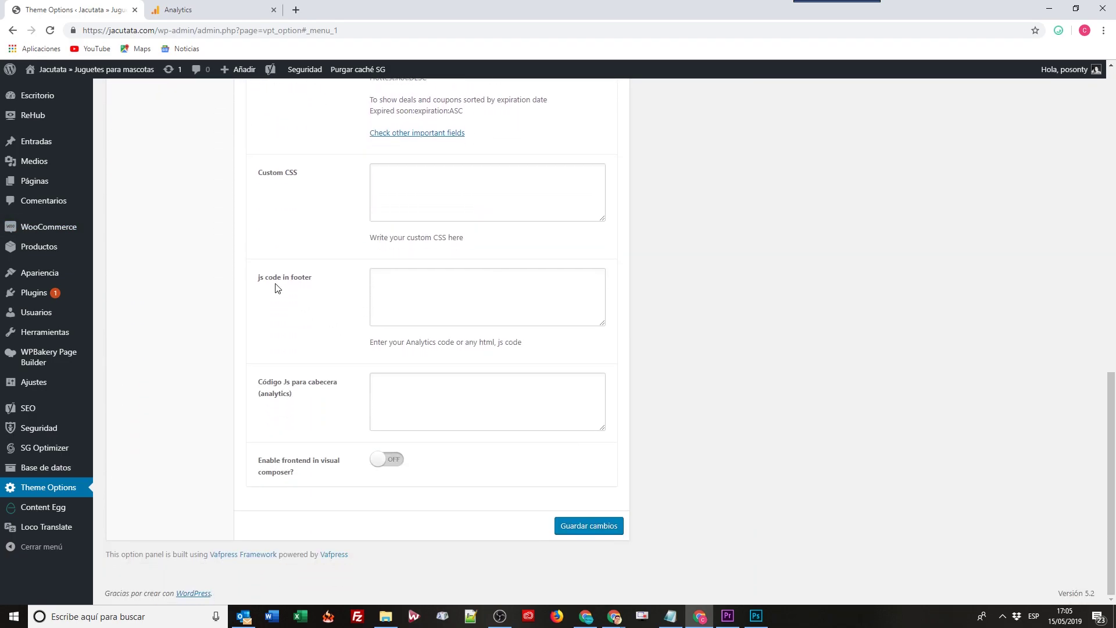
left_click(403, 286)
key("ctrl+v")
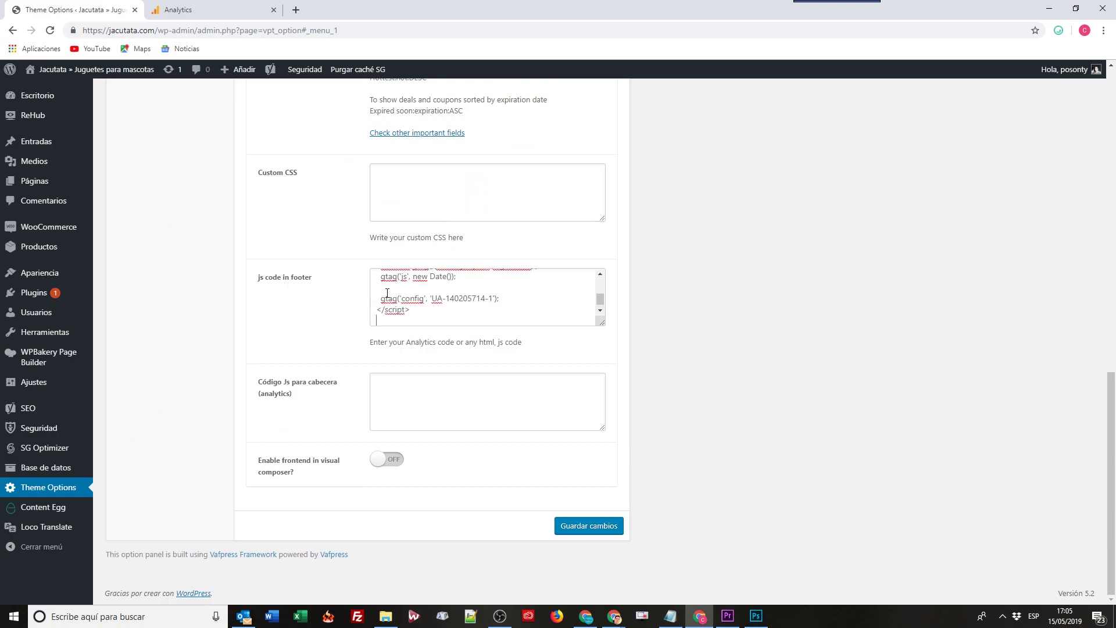
key("BackSpace")
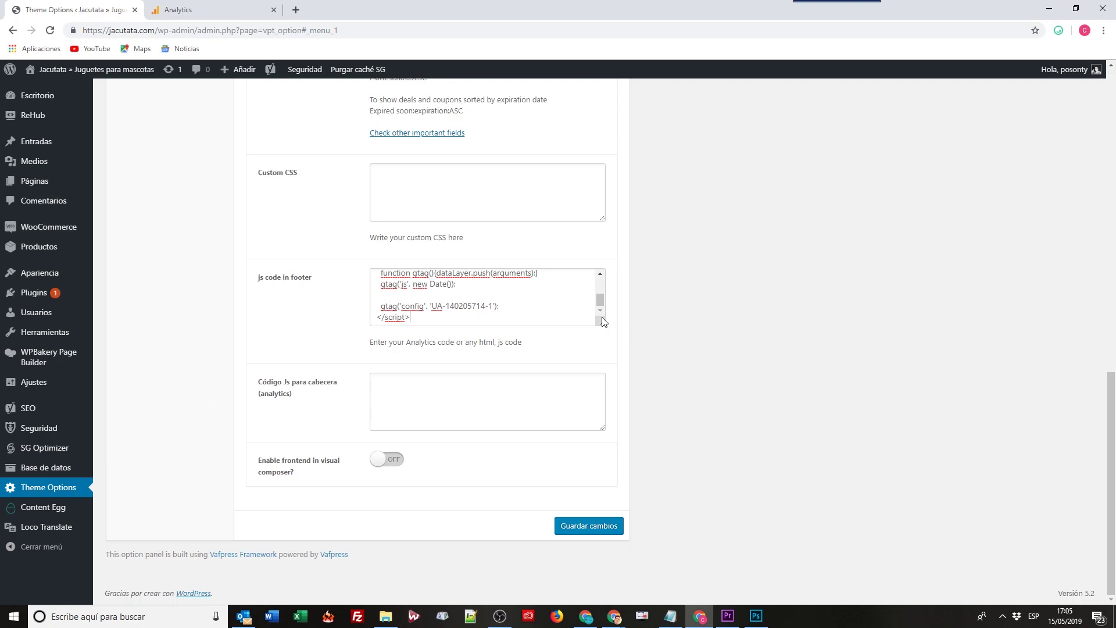
left_click_drag(602, 322, 617, 399)
left_click(588, 589)
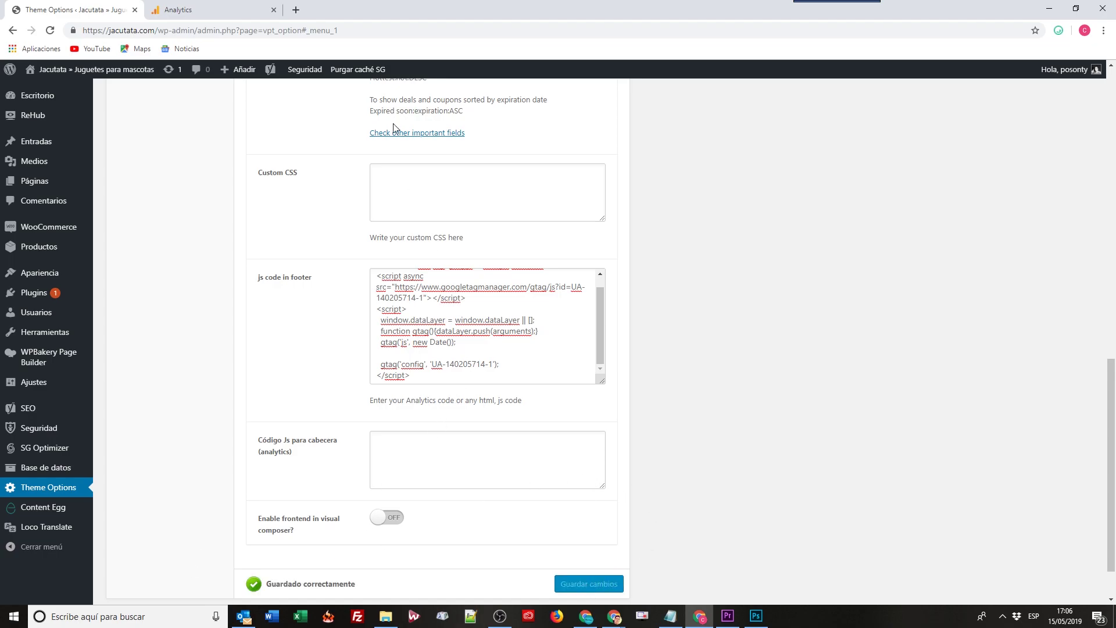
Return to Analytics, leave the tracking code page and open the Analytics home page
left_click(227, 10)
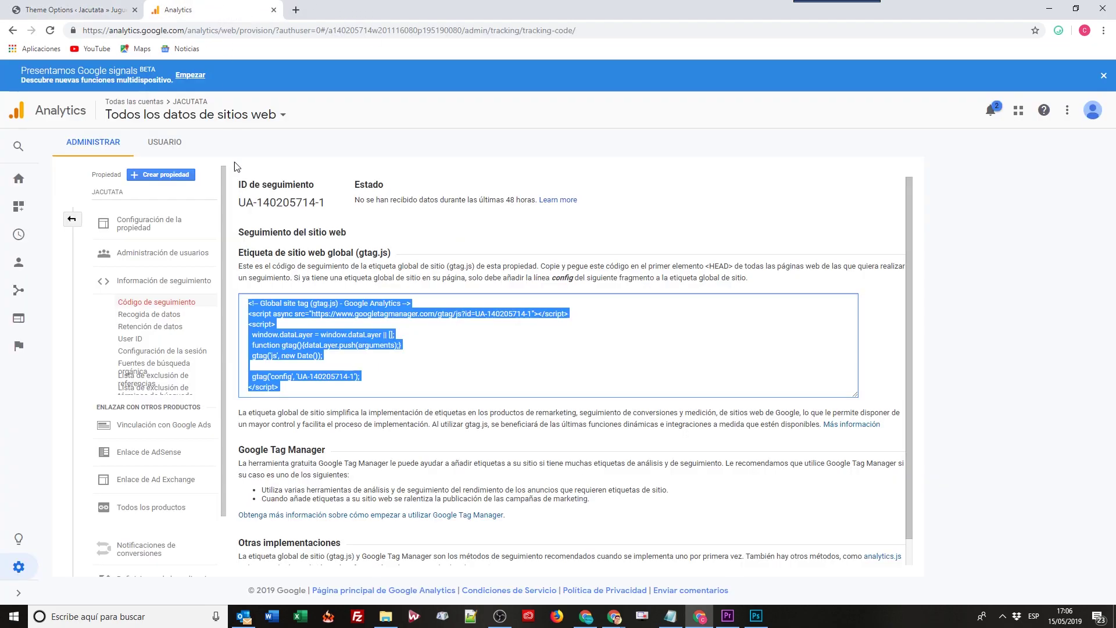
left_click(72, 221)
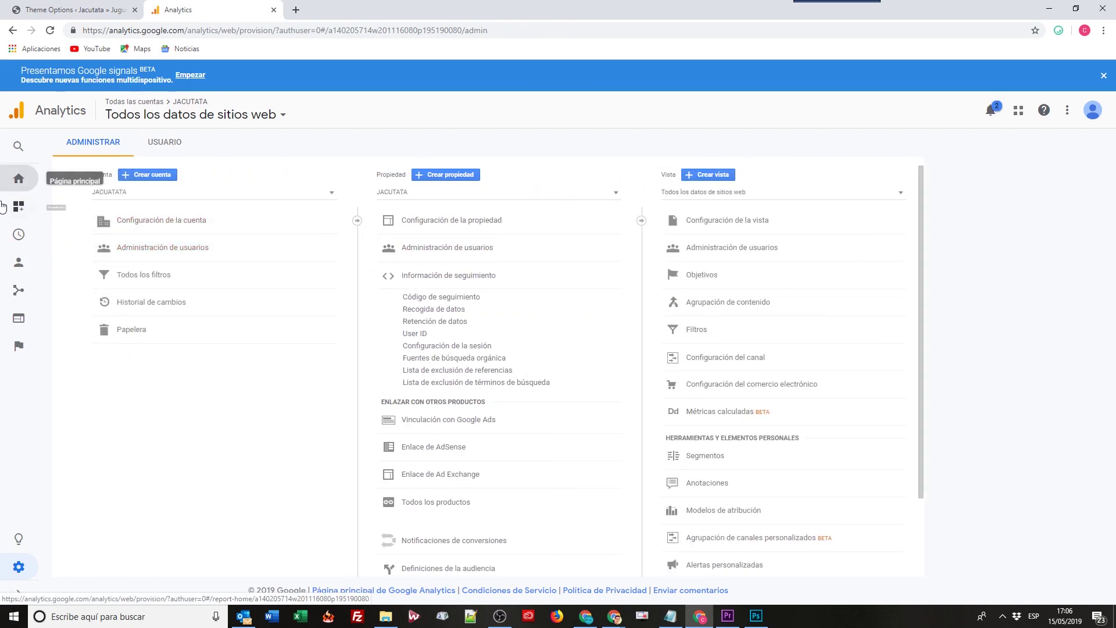
left_click(8, 182)
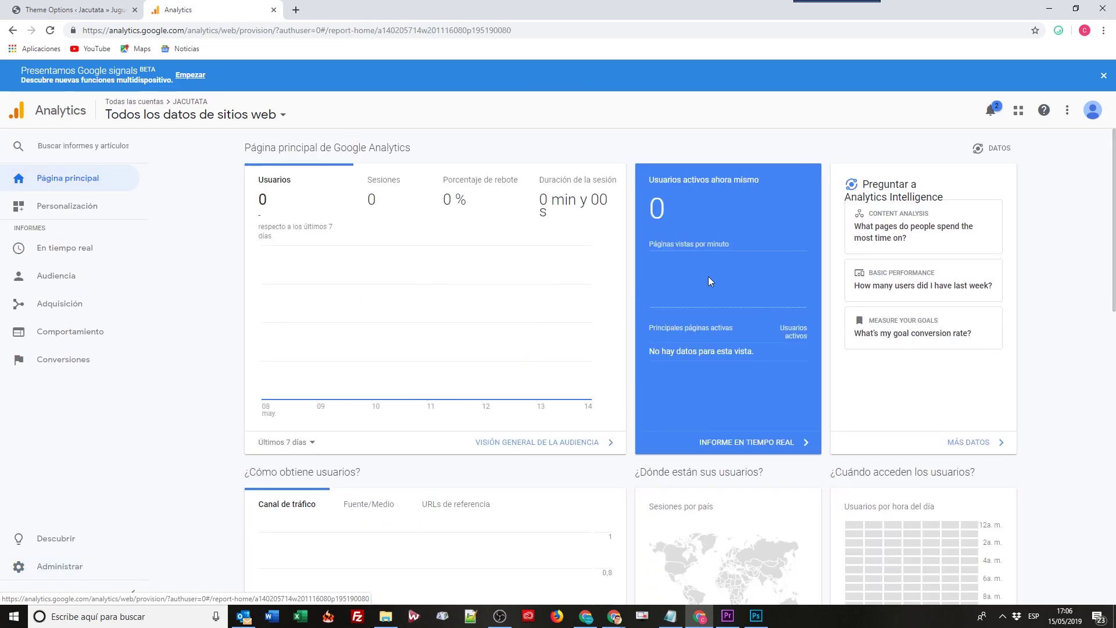
Open the Jacutata site in a new tab from WordPress and check the active users on the Analytics home page
left_click(87, 11)
mouse_move(58, 70)
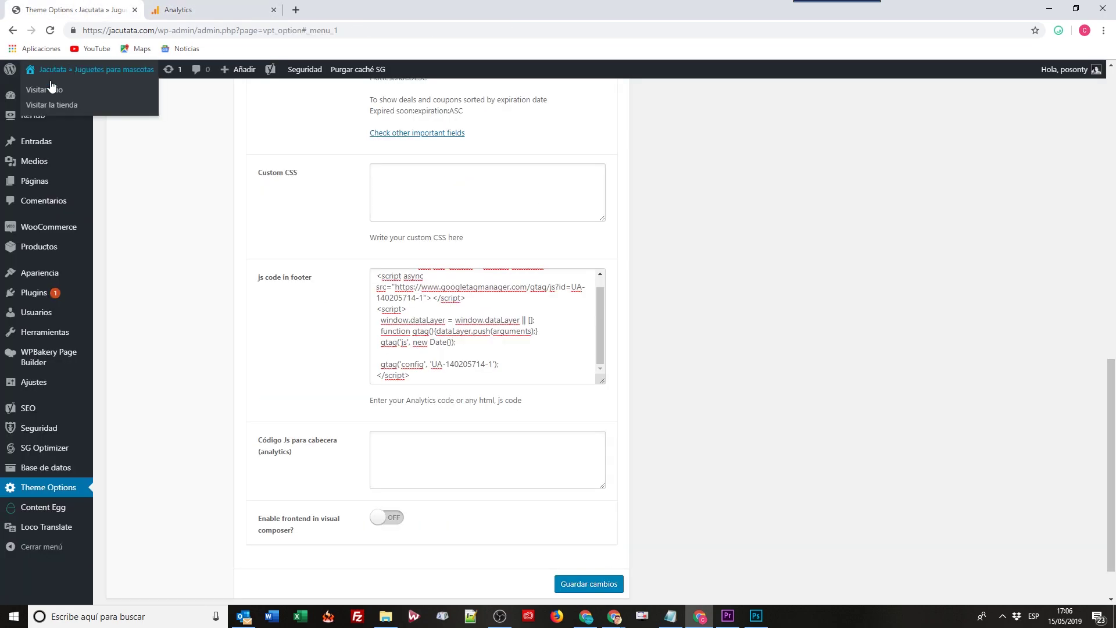
middle_click(36, 89)
left_click(186, 10)
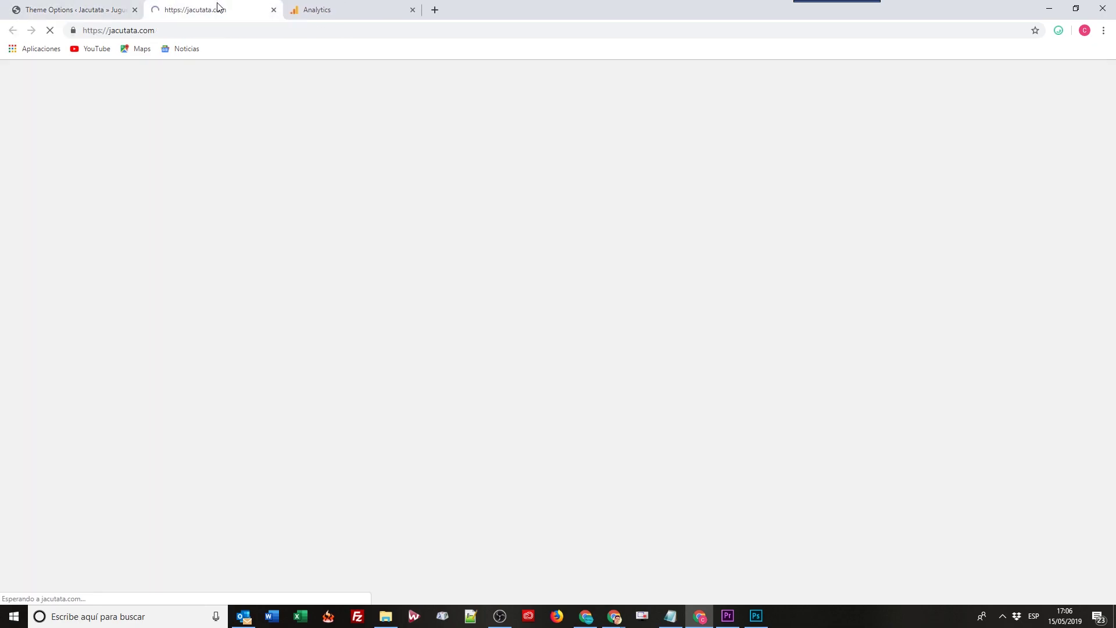
left_click(349, 5)
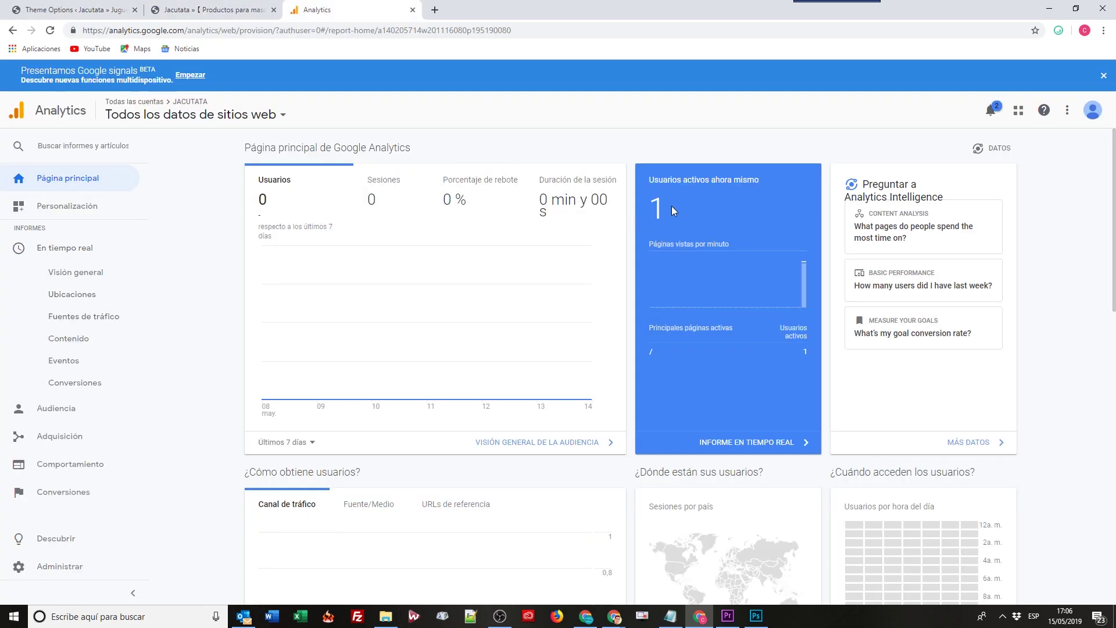
Examine the real-time overview report's active users, page views, active pages and locations map, closing the training panel and error message
left_click(77, 273)
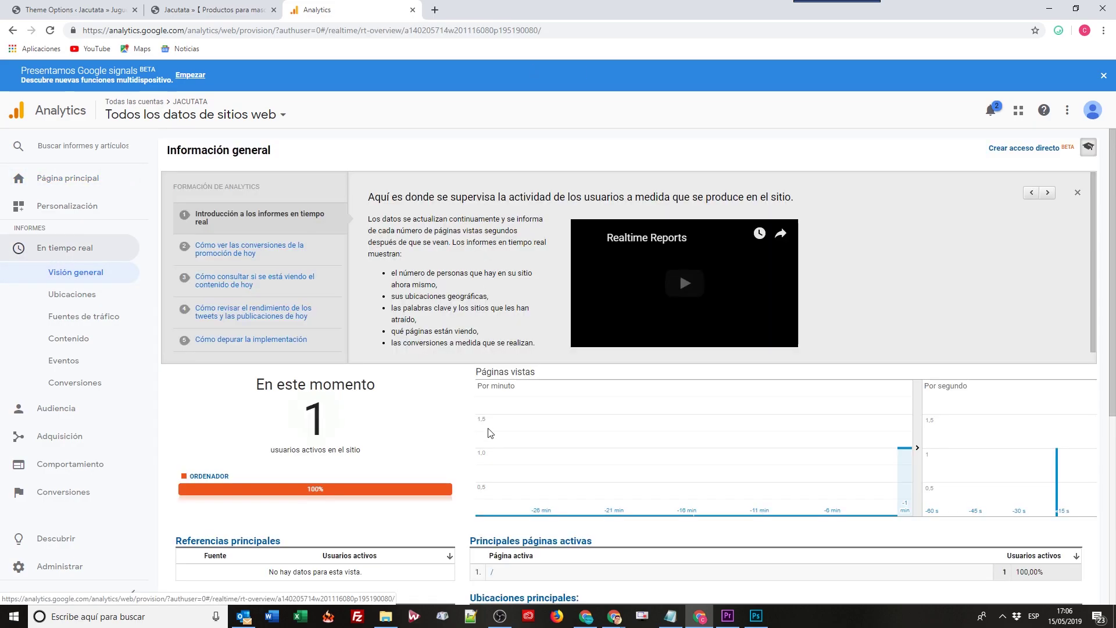
scroll(478, 426, "down", 3)
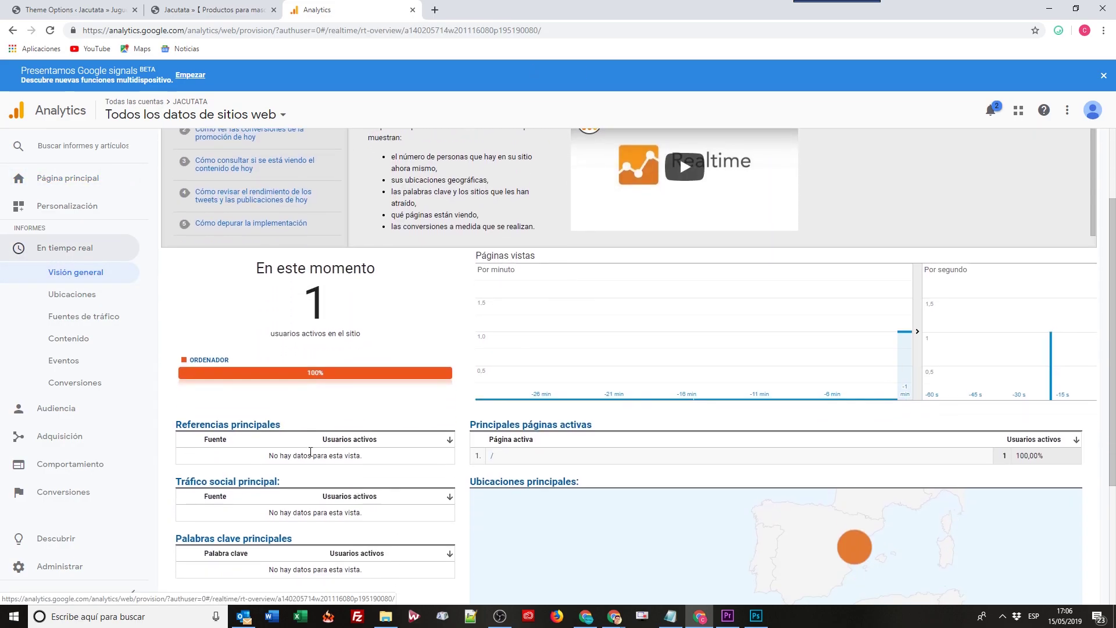
scroll(394, 406, "down", 2)
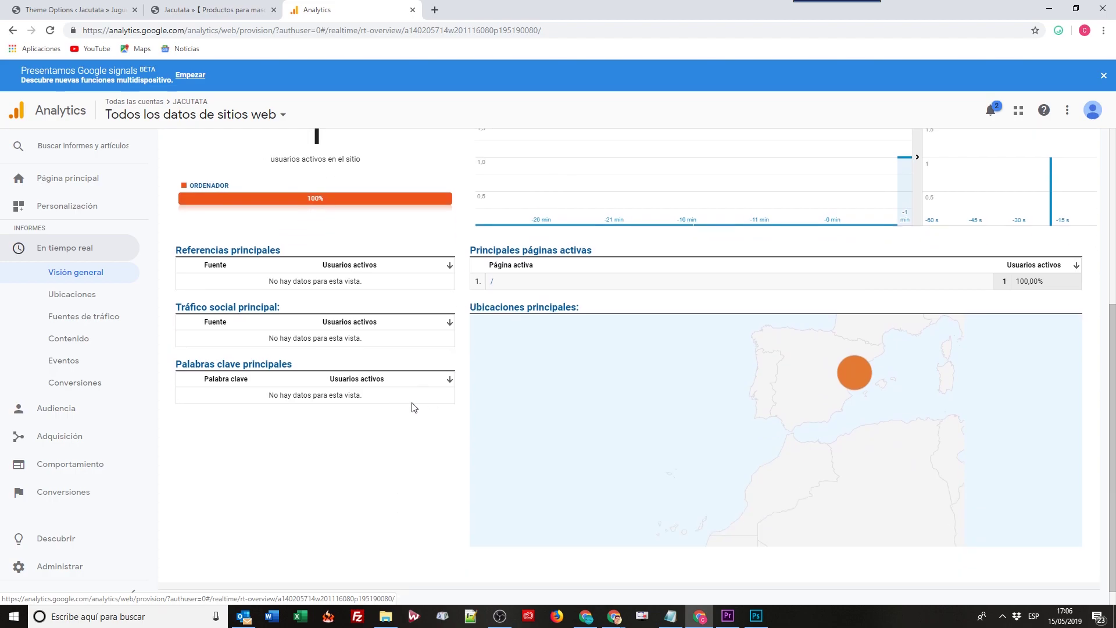
scroll(684, 340, "up", 3)
scroll(679, 272, "up", 3)
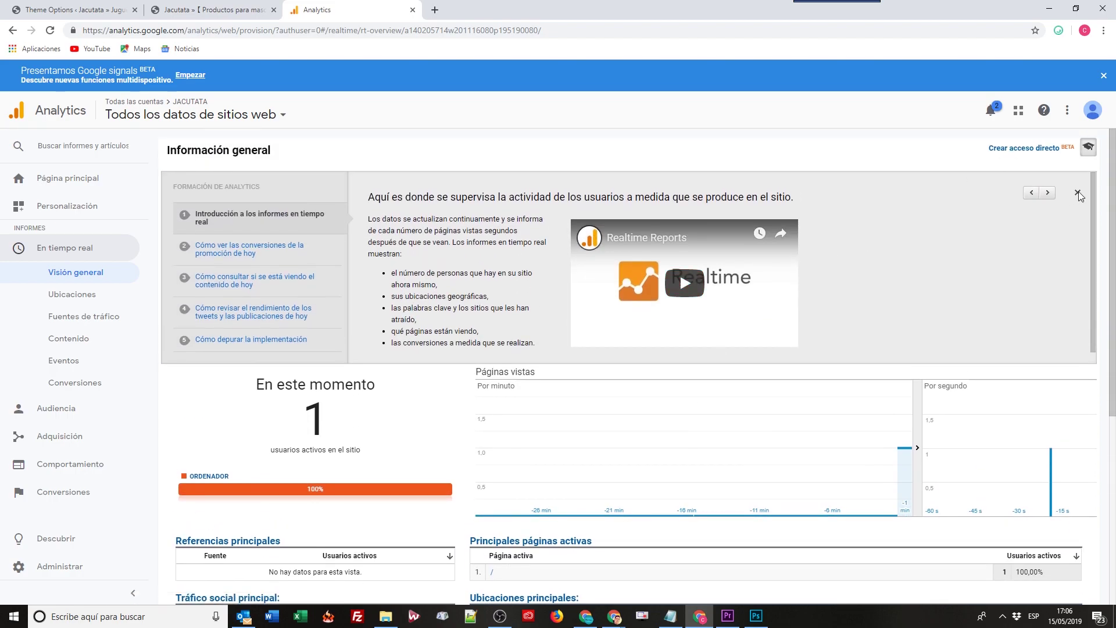
scroll(871, 425, "down", 1)
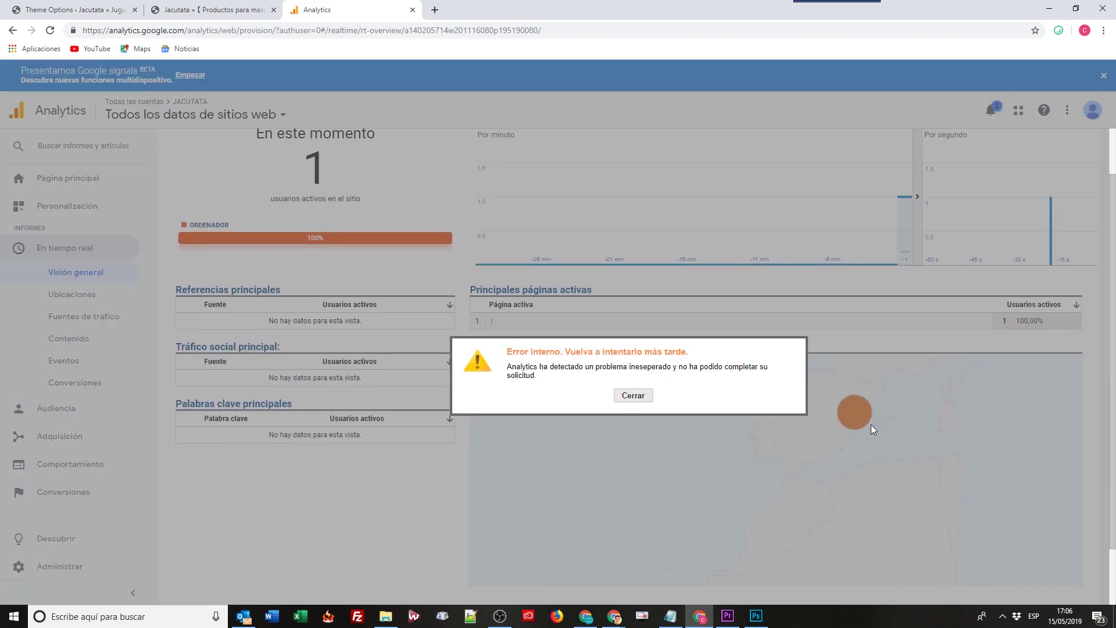
left_click(632, 398)
mouse_move(842, 412)
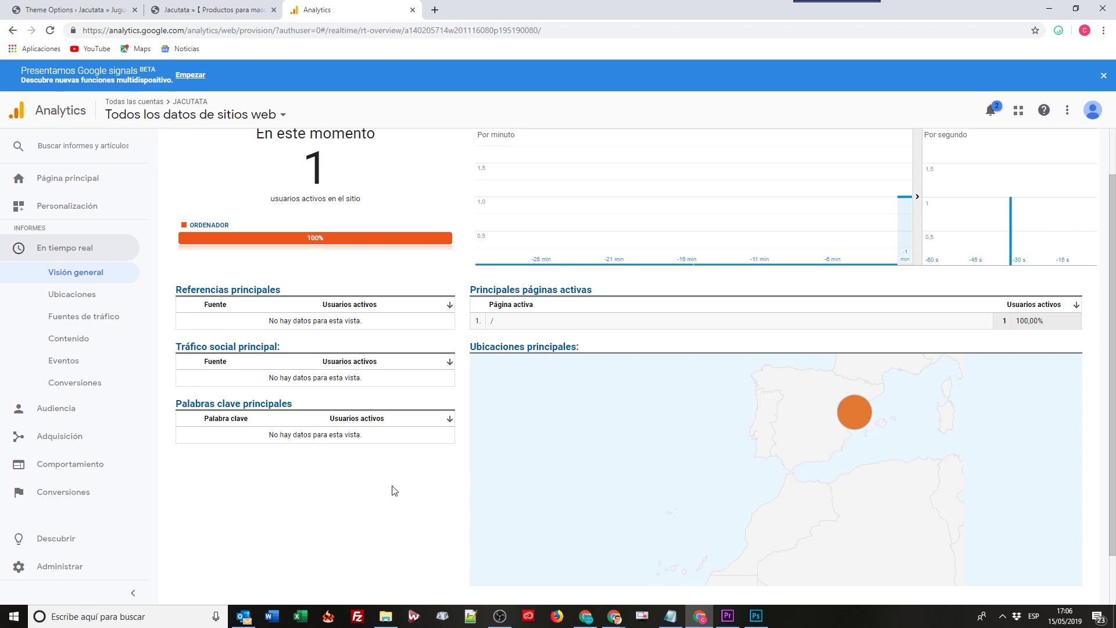
scroll(392, 488, "up", 1)
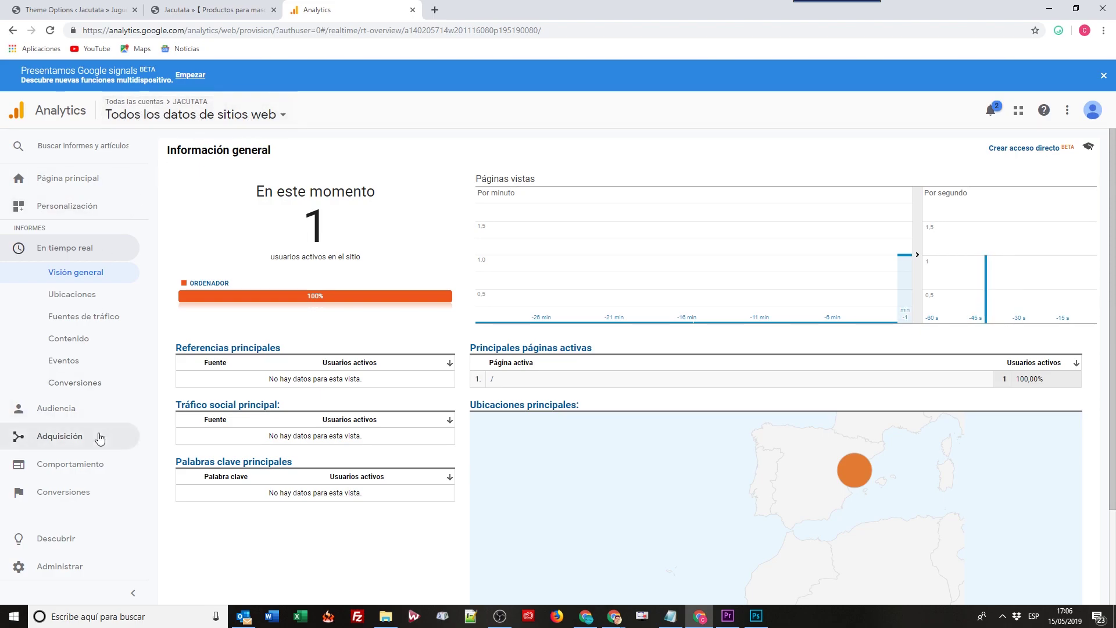
Open the view settings from the administration page and rename the view to JACUTATA.COM
left_click(50, 571)
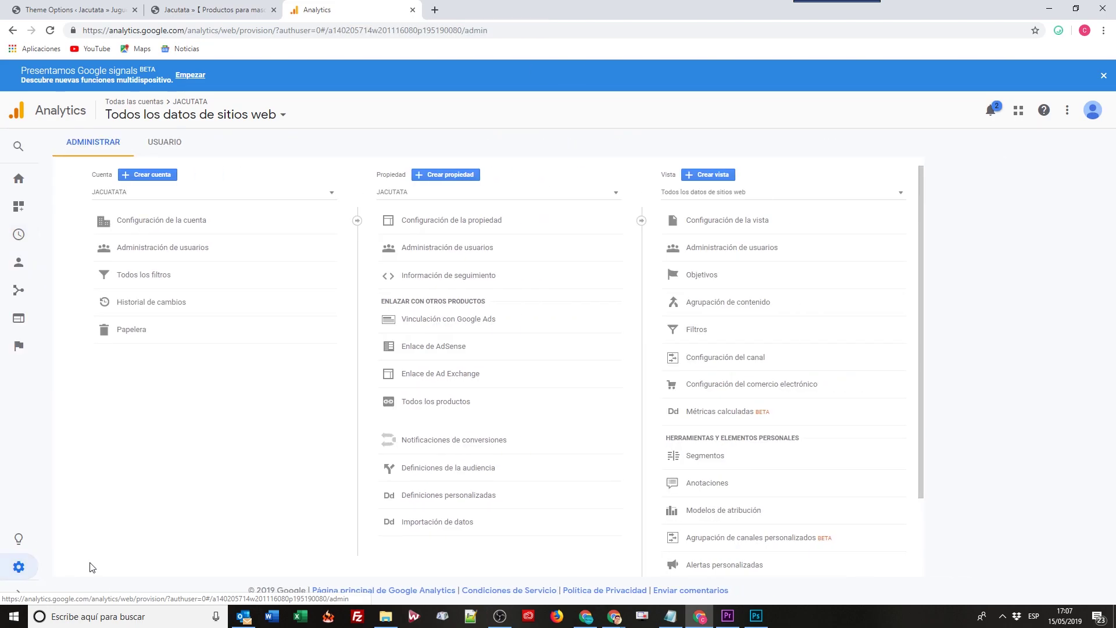
left_click(734, 227)
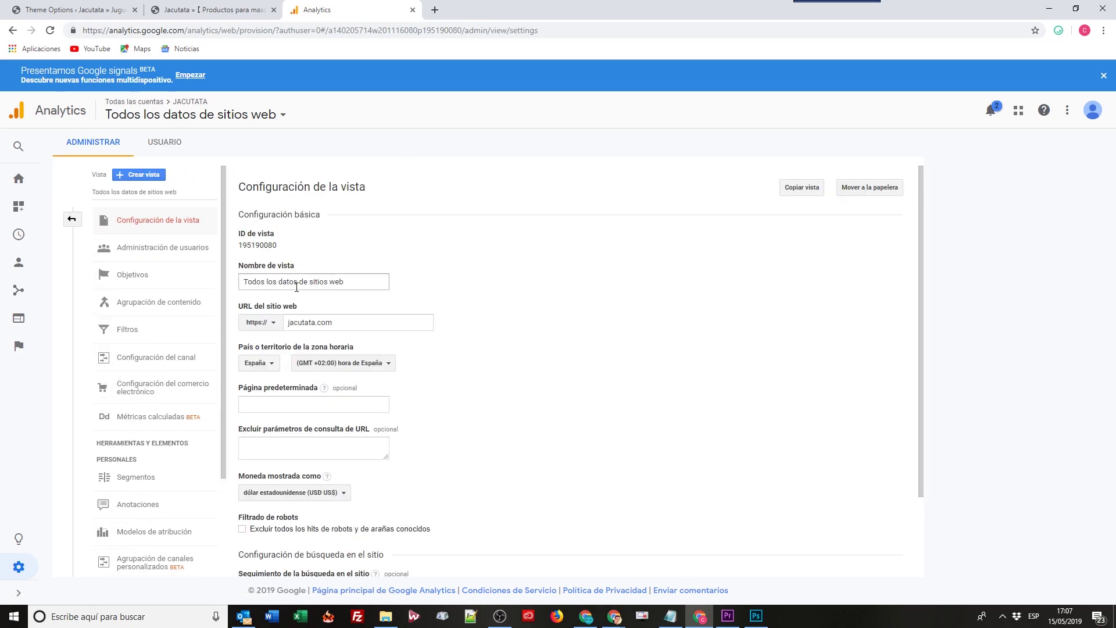
left_click(259, 283)
key("ctrl+a")
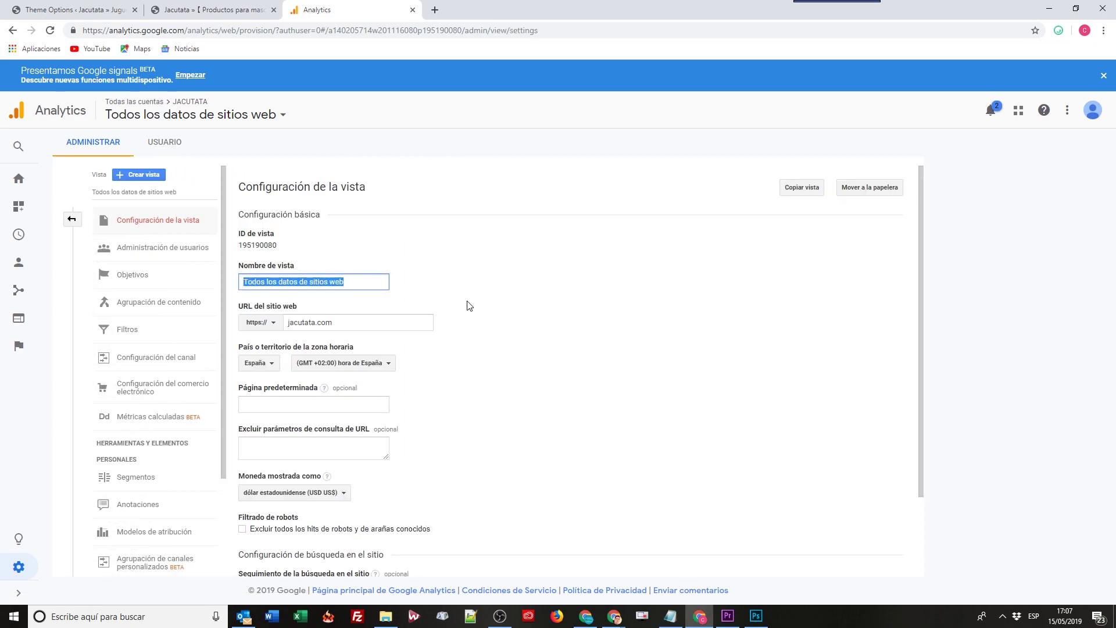
type("JACUT")
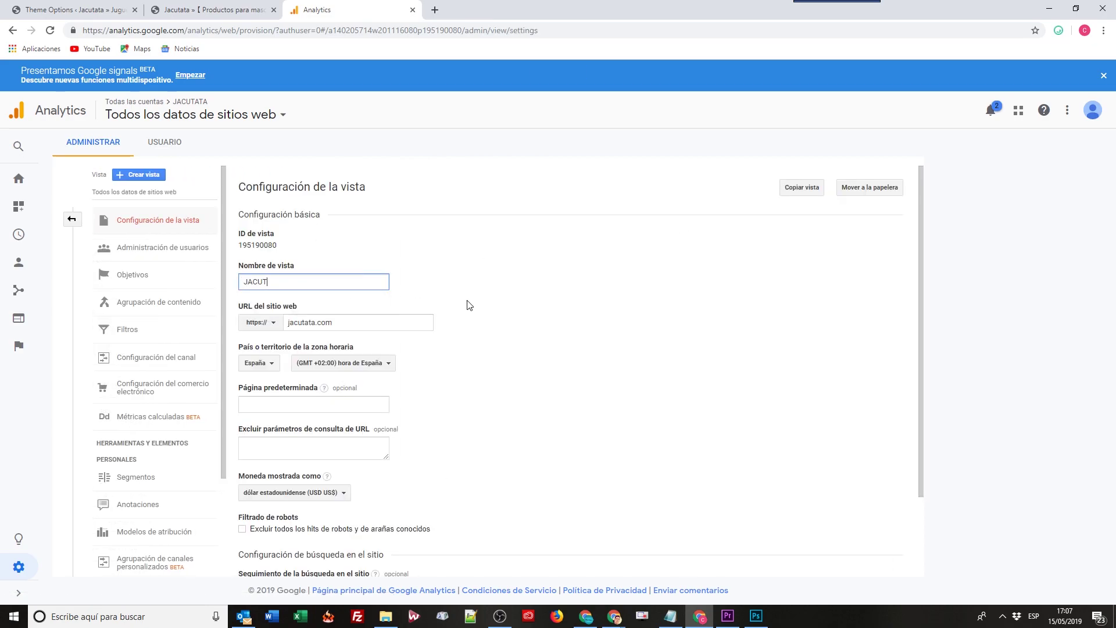
type("ATA.COM")
Turn on site search tracking in the view settings
scroll(500, 407, "down", 2)
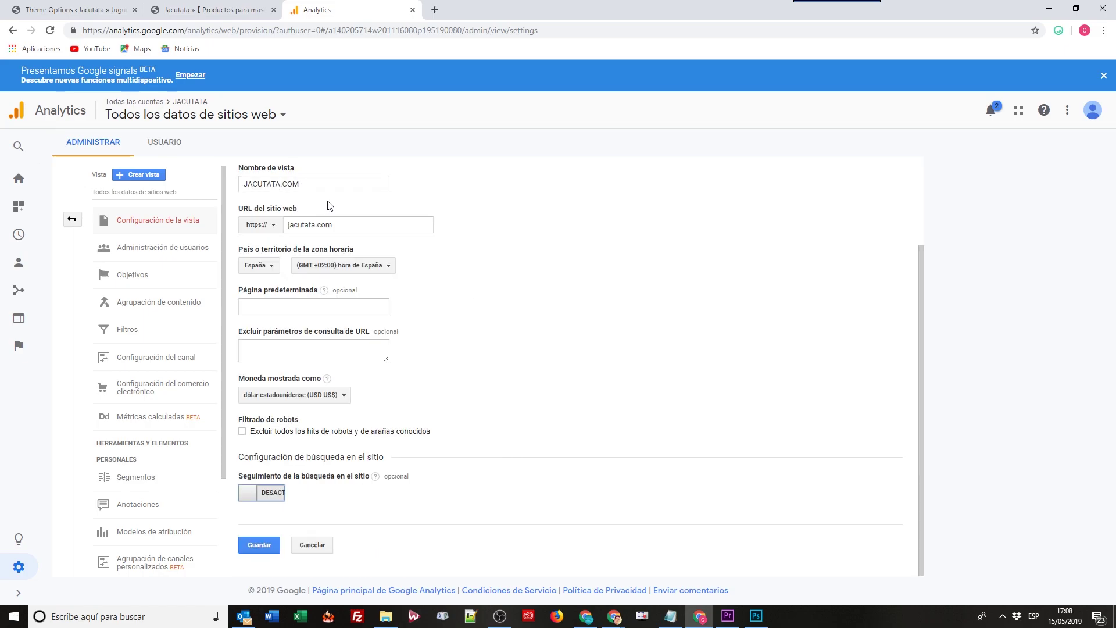
left_click(253, 495)
scroll(267, 471, "down", 2)
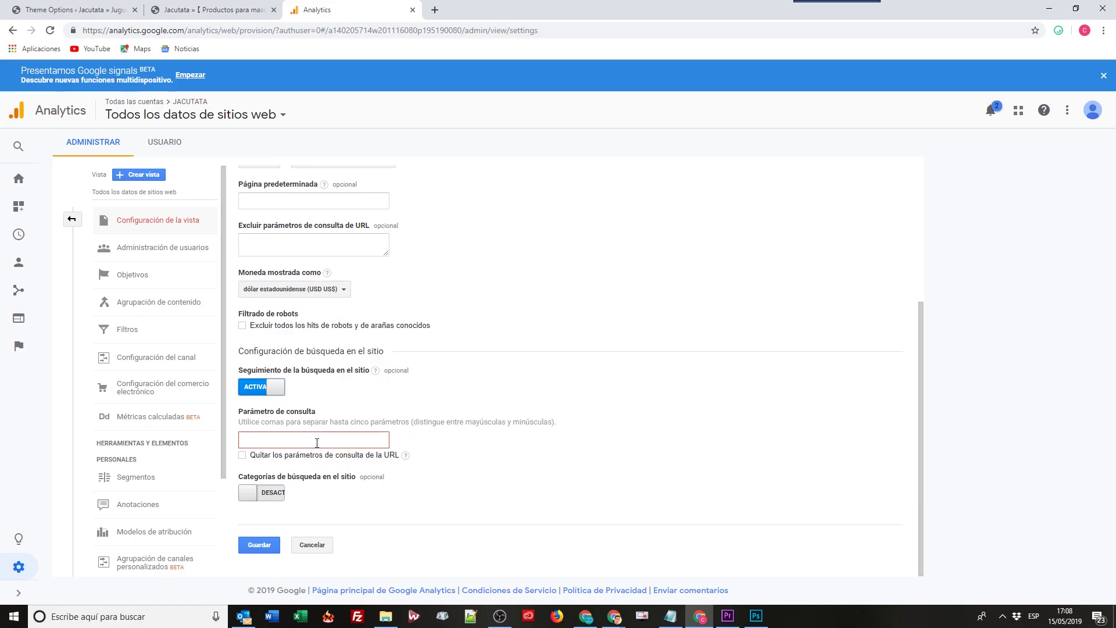
Search the Jacutata shop for "PIENSO PARA PERROR", highlight the search query parameter in the results URL, and return to the view settings
left_click(212, 10)
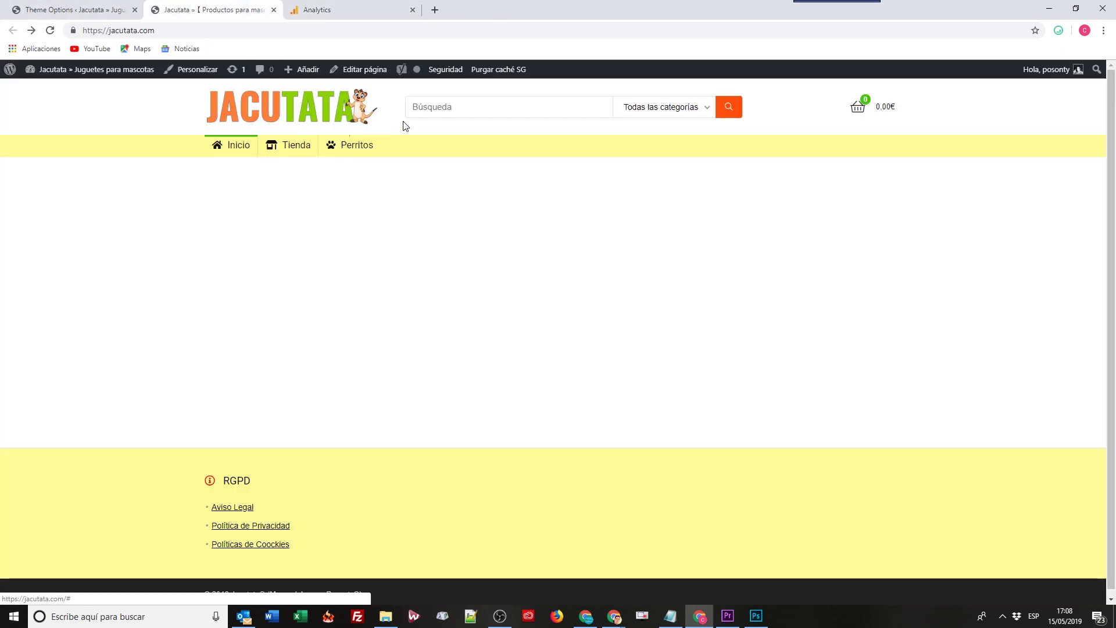
left_click(440, 106)
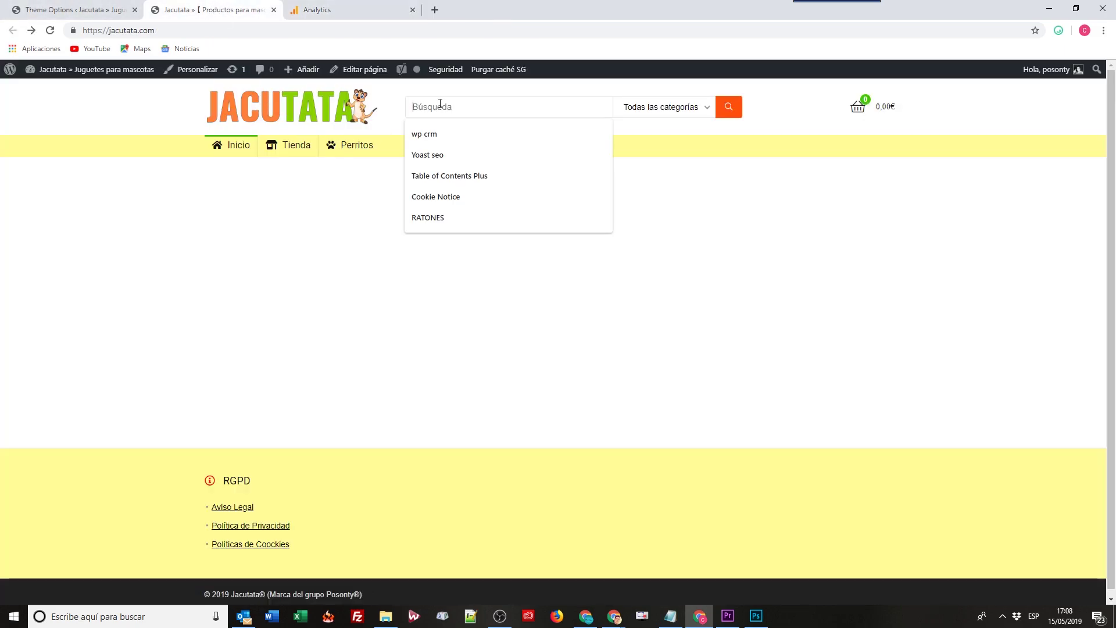
type("PIENS")
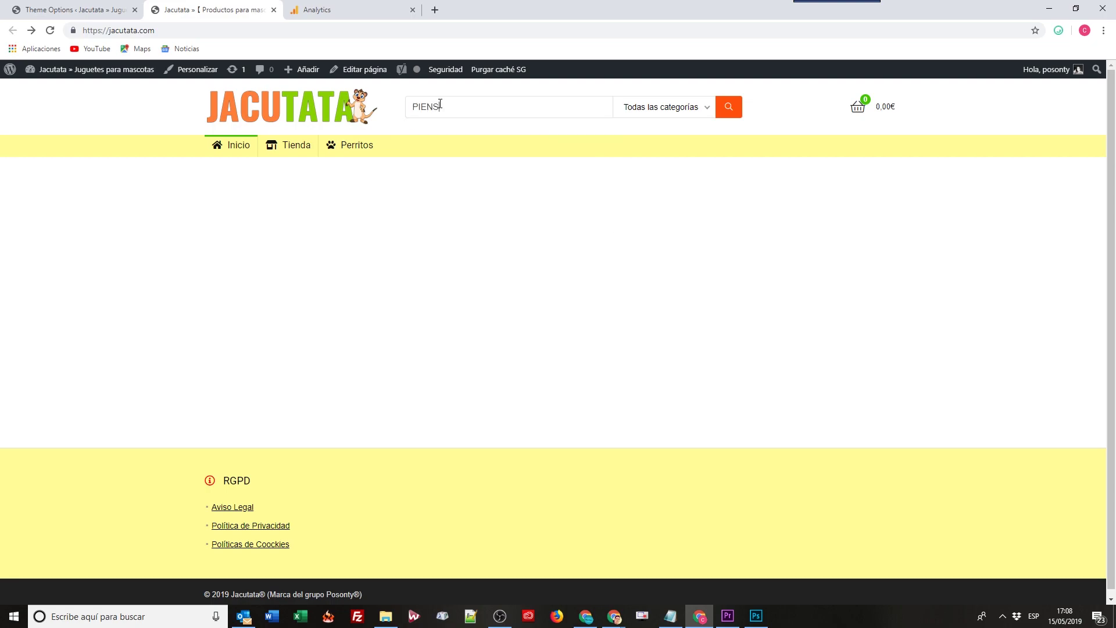
type("O PARA PERROR")
left_click(728, 107)
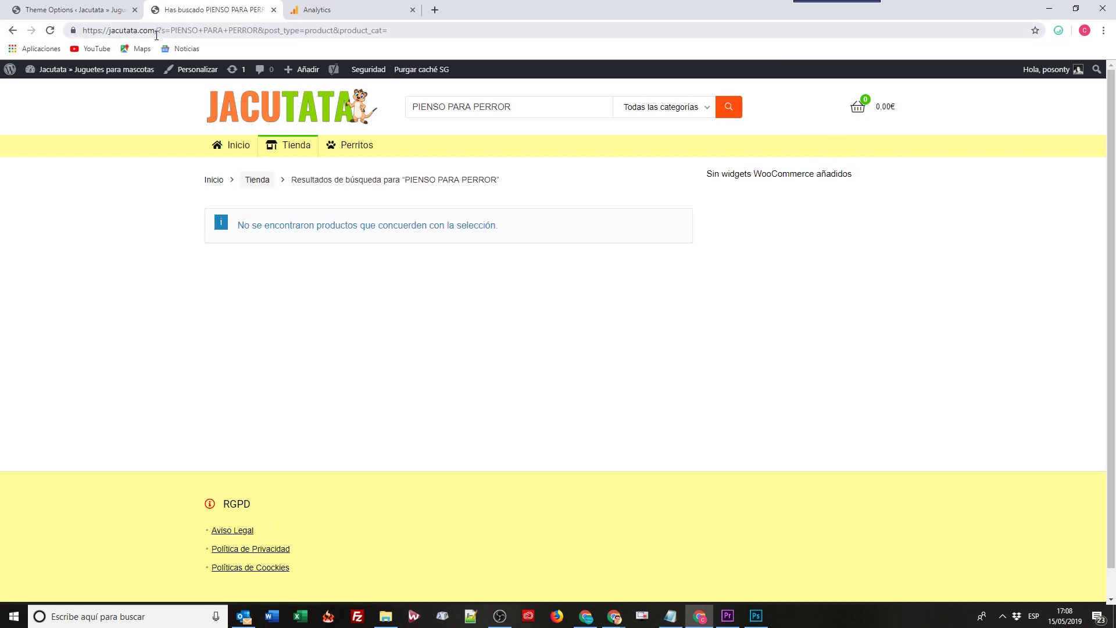
double_click(164, 31)
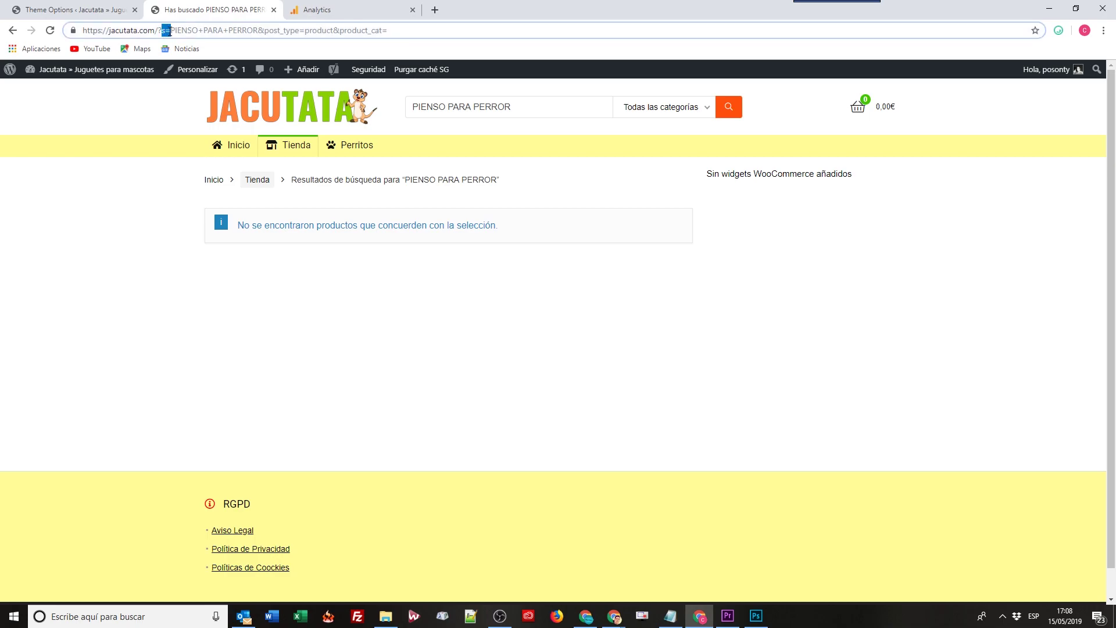
key("ctrl+Tab")
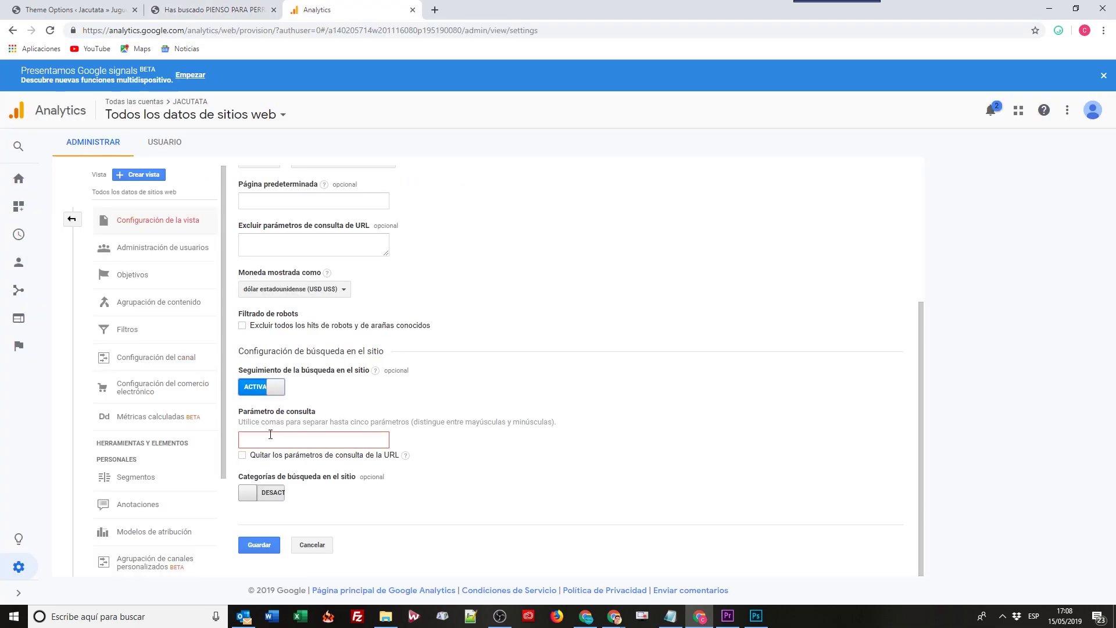
Set the site search query parameter to s, checking it against the shop's search results, and save the view settings
left_click(268, 441)
type("s")
left_click(75, 10)
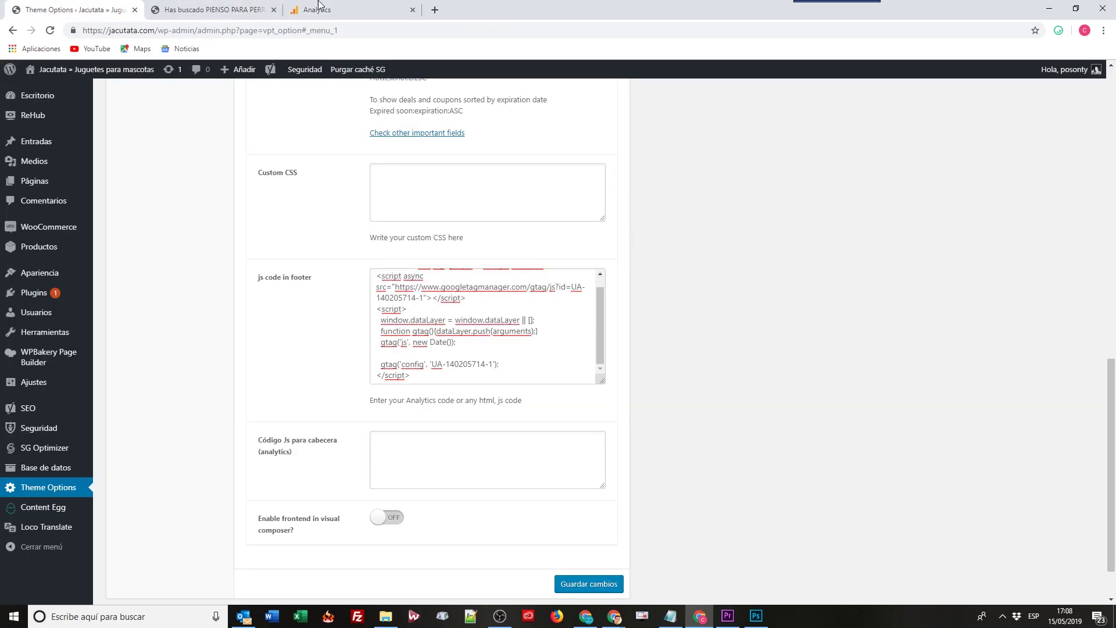
left_click(201, 10)
left_click_drag(512, 107, 410, 107)
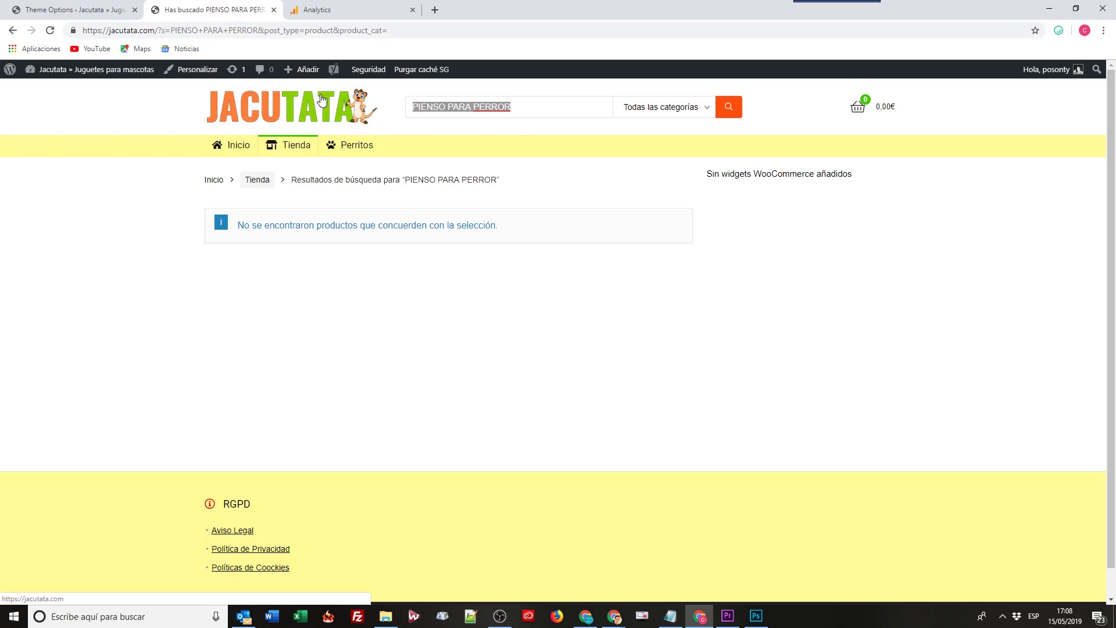
left_click(332, 9)
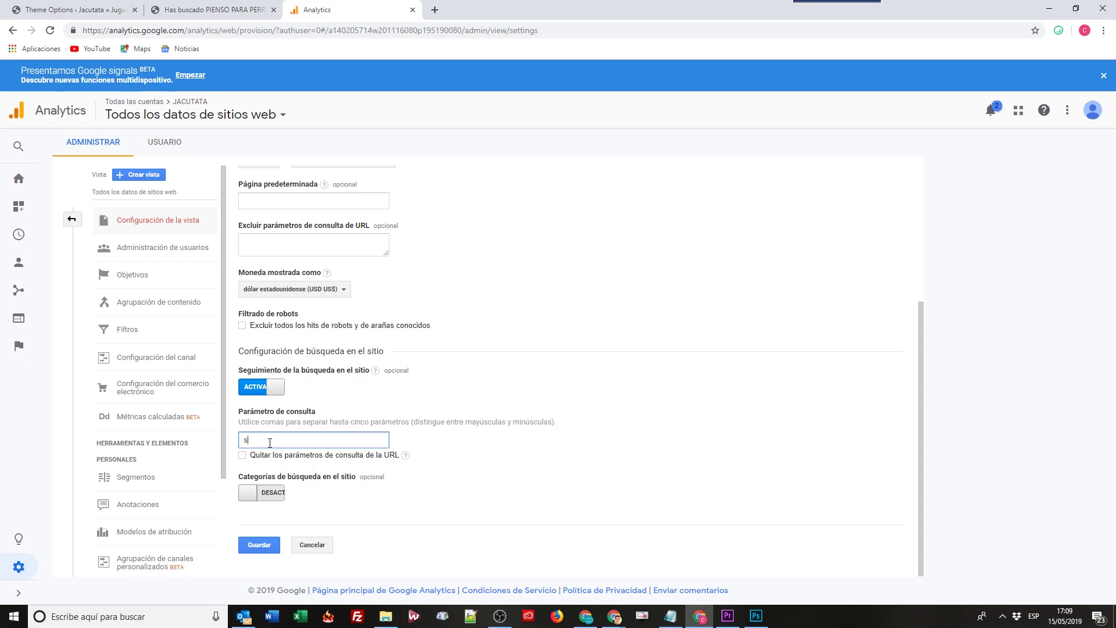
left_click(259, 546)
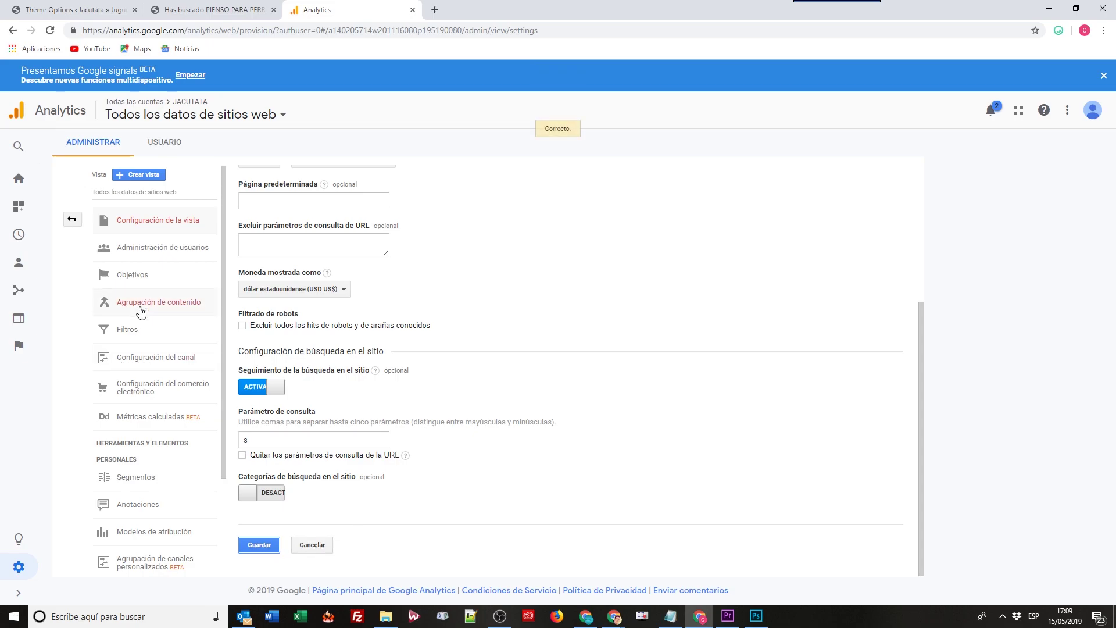
Open the audience demographics overview report and enable the demographics and interests reports
left_click(71, 219)
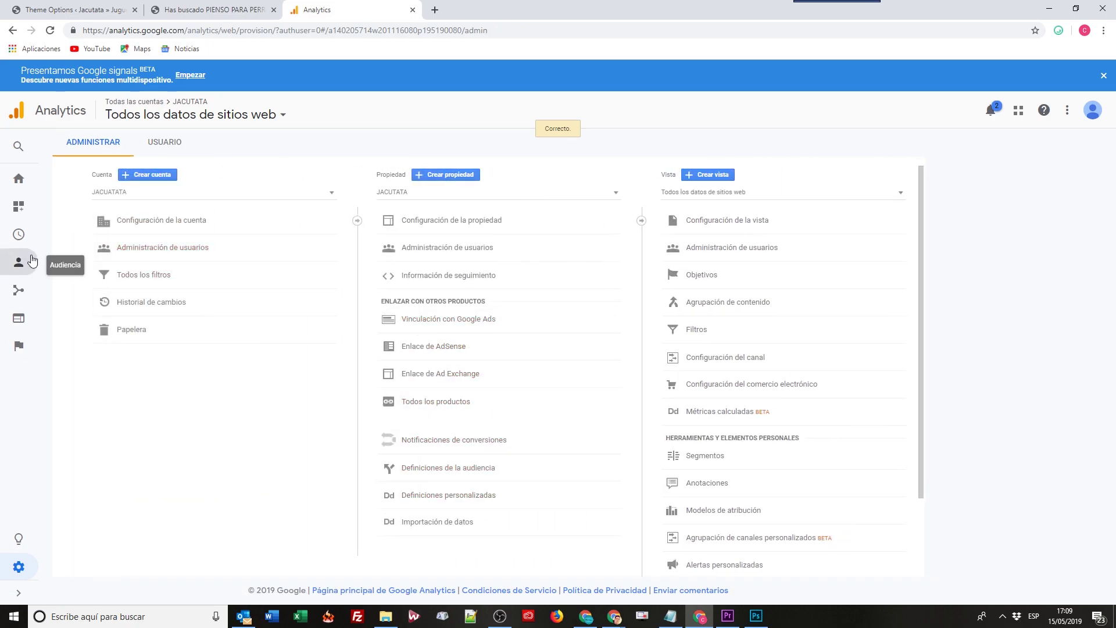
left_click(11, 265)
scroll(95, 429, "down", 2)
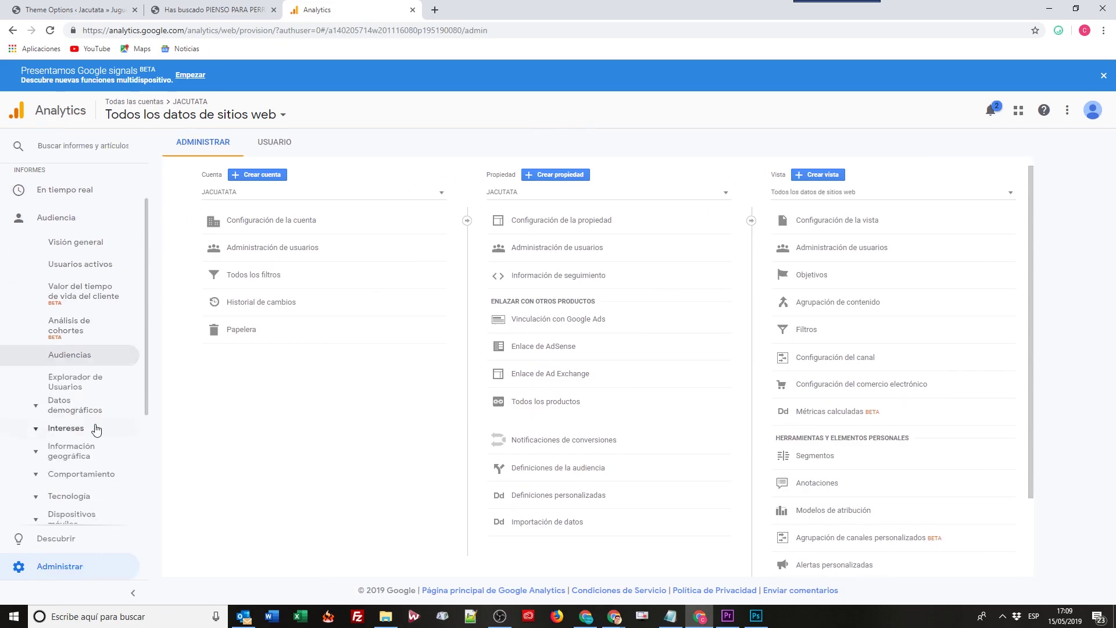
left_click(76, 353)
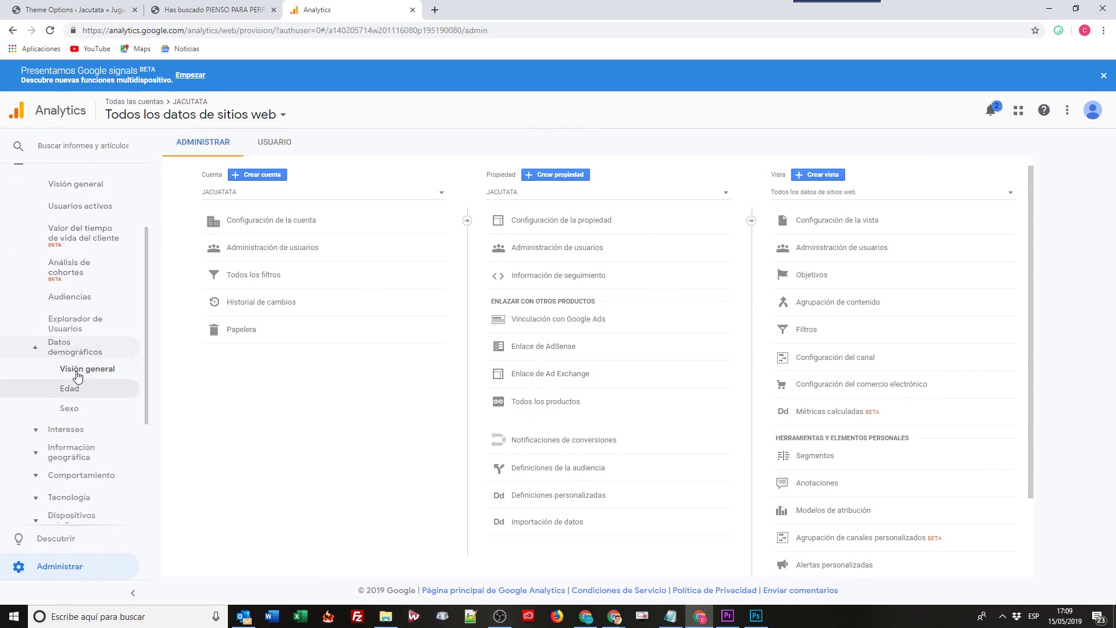
left_click(77, 371)
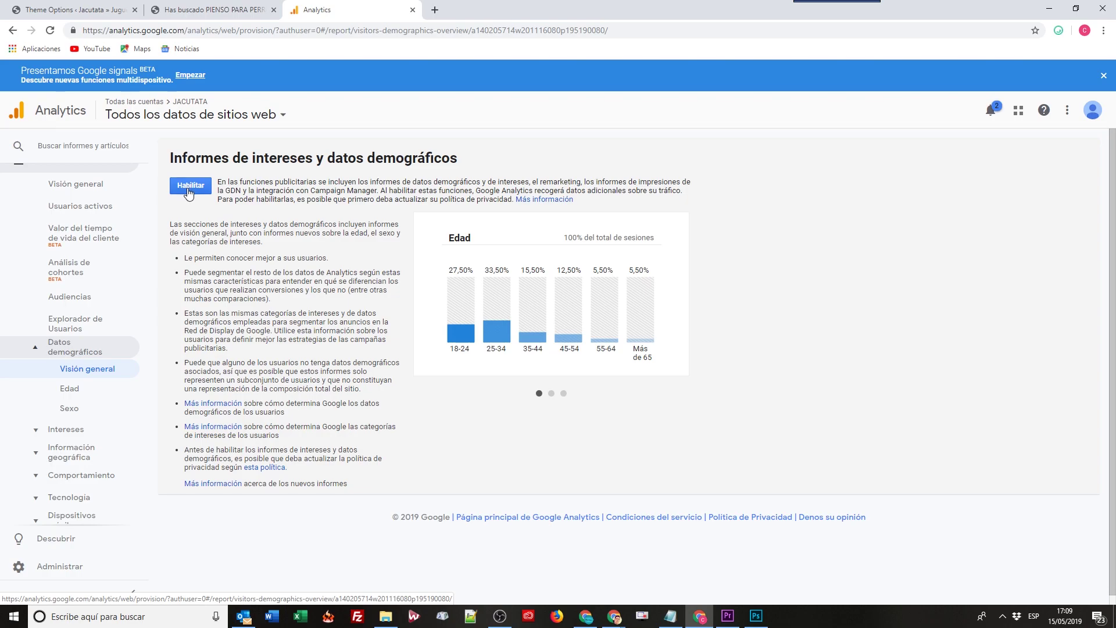
left_click(193, 188)
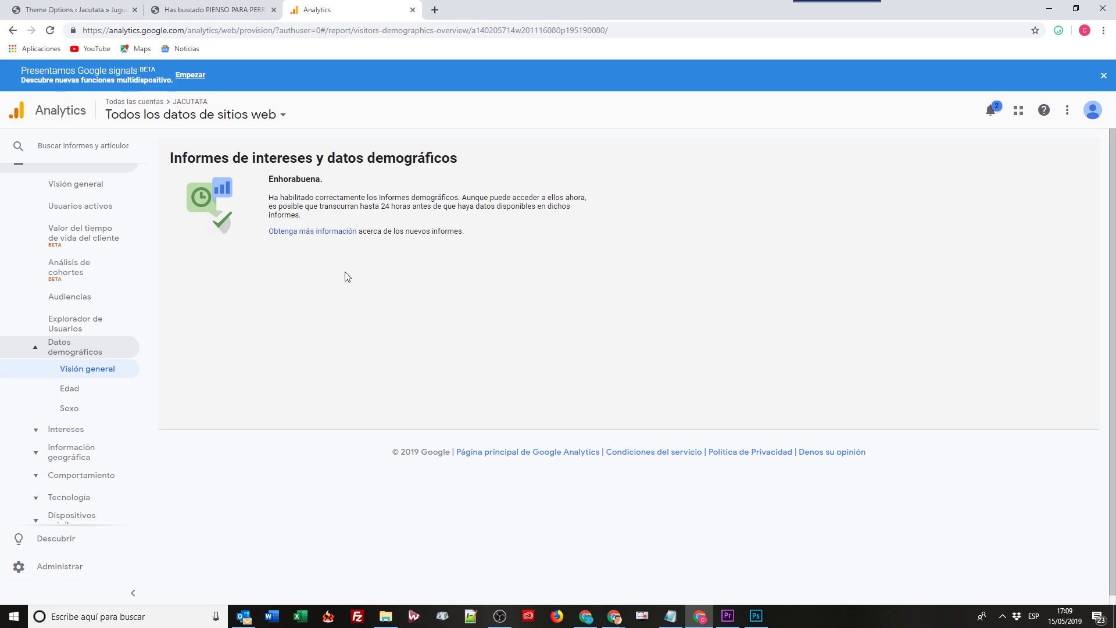
Dismiss the Google signals announcement and switch to the Jacutata shop page
scroll(111, 337, "up", 2)
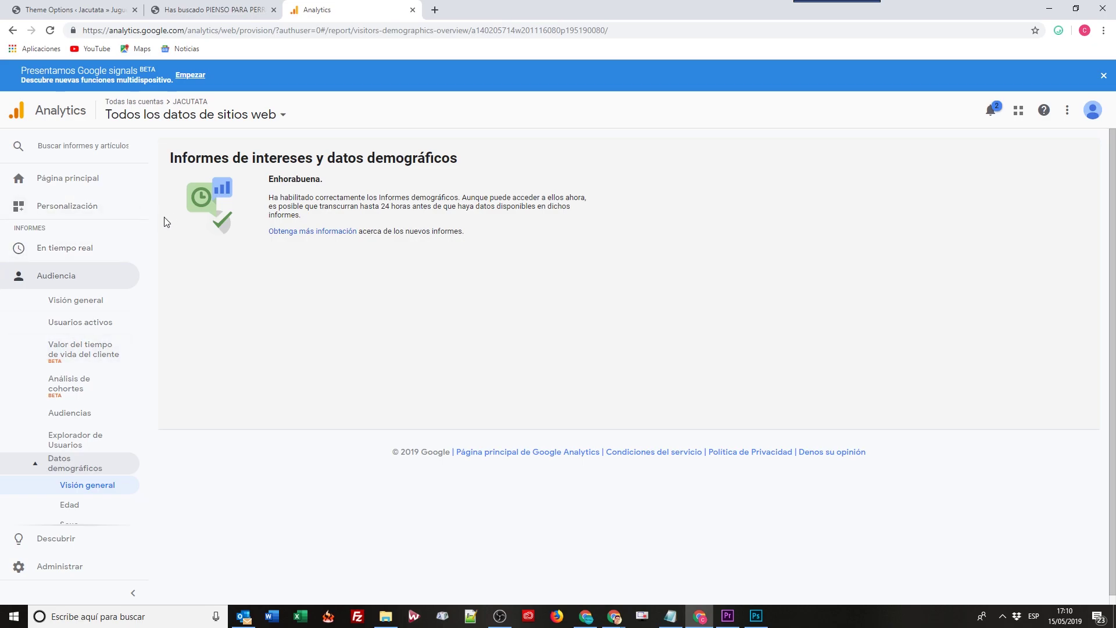
left_click(1104, 76)
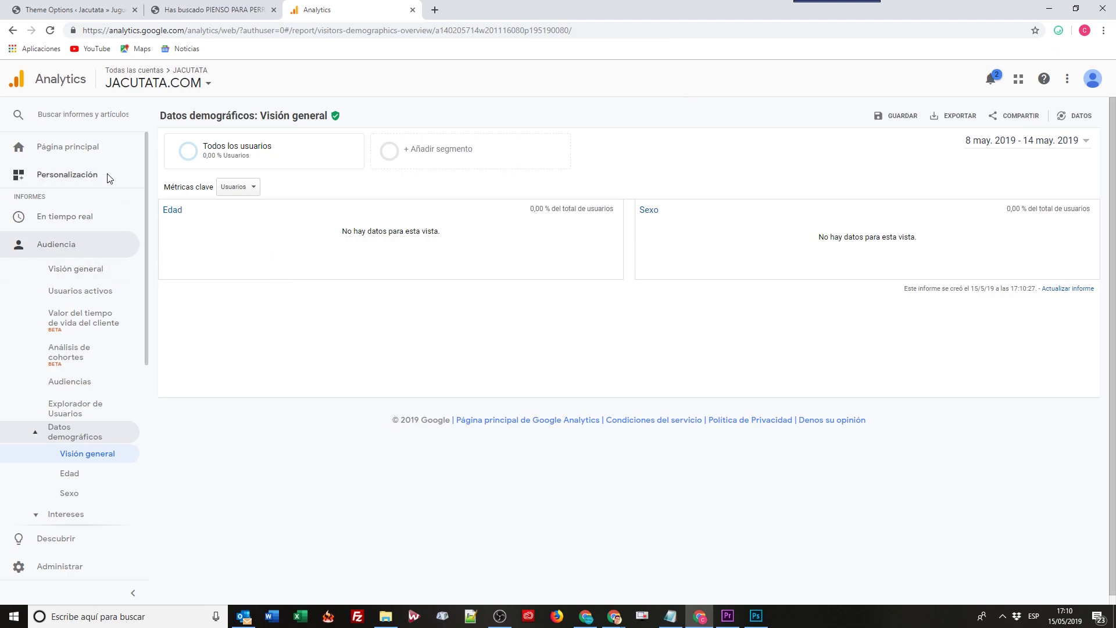
left_click(209, 9)
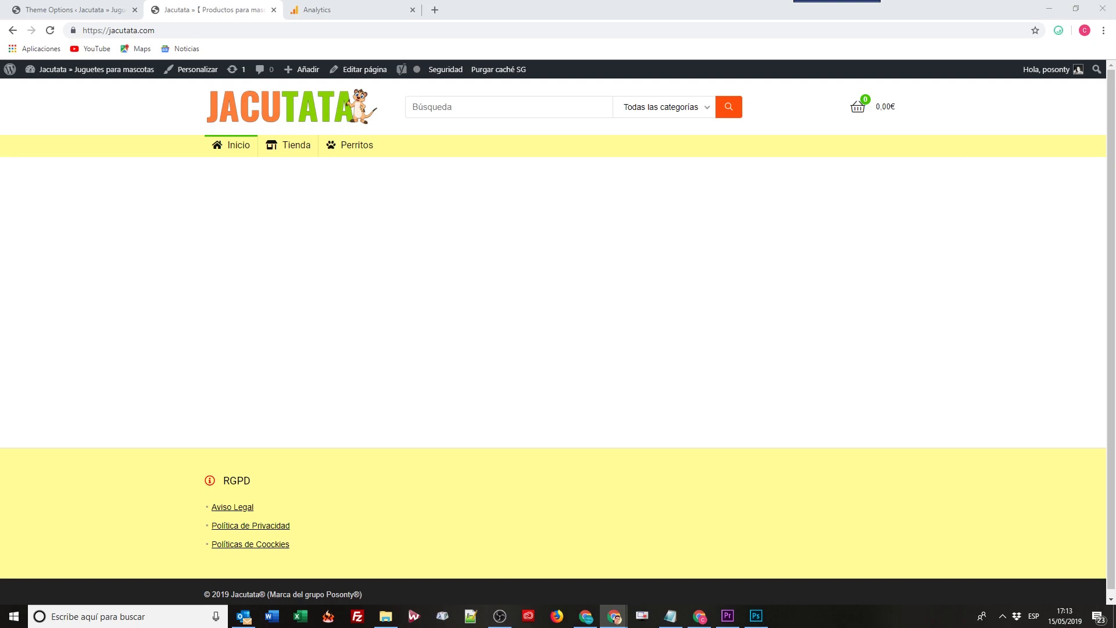